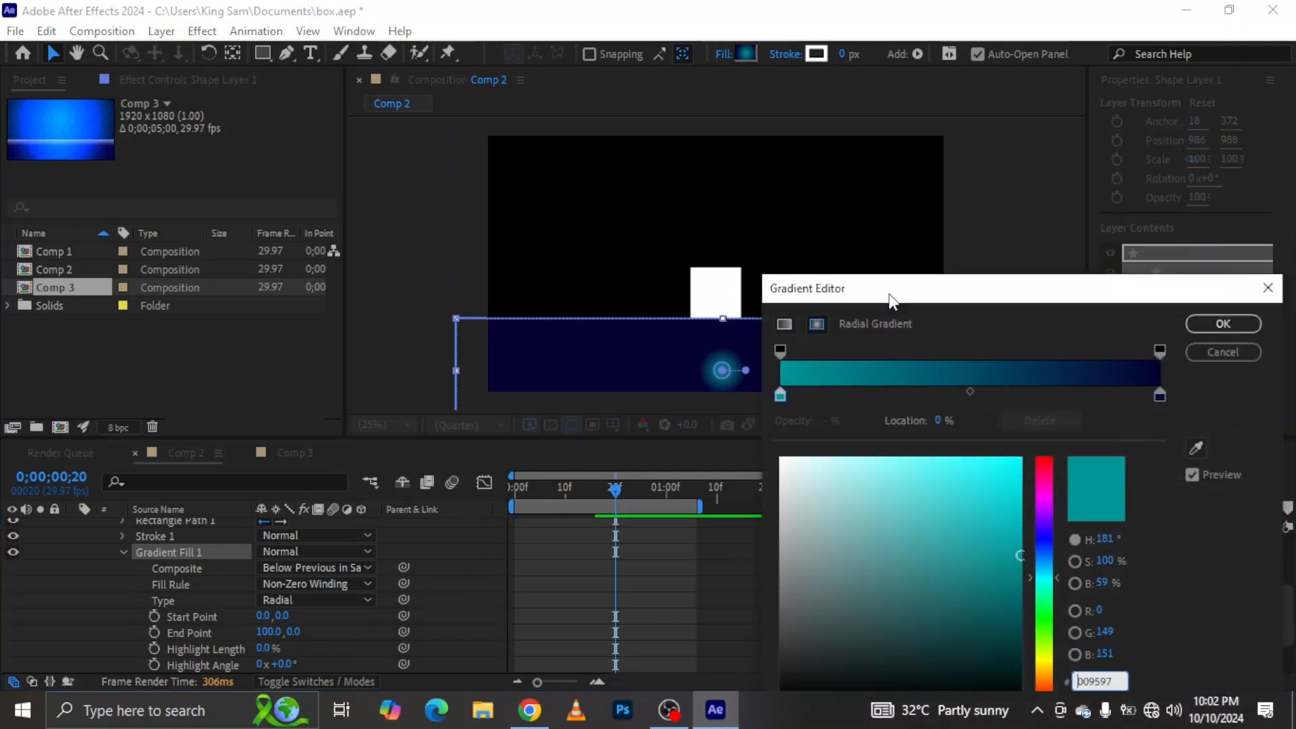
- Set the lower rectangle's radial gradient to run from teal 008E90 at its start to dark navy at its end
{"action": "left_click", "coordinate": [780, 397]}
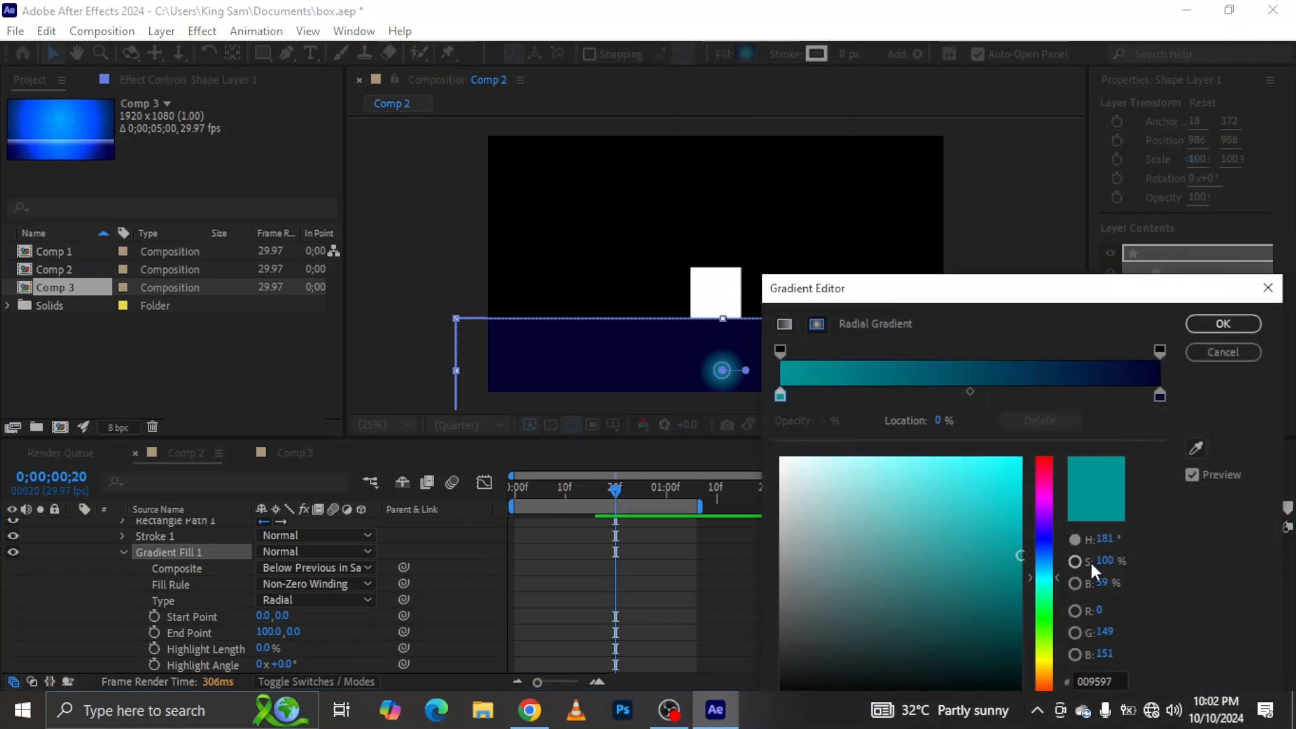
{"action": "mouse_move", "coordinate": [1020, 569]}
{"action": "left_mouse_down"}
{"action": "mouse_move", "coordinate": [1018, 553]}
{"action": "mouse_move", "coordinate": [1033, 562]}
{"action": "left_mouse_up"}
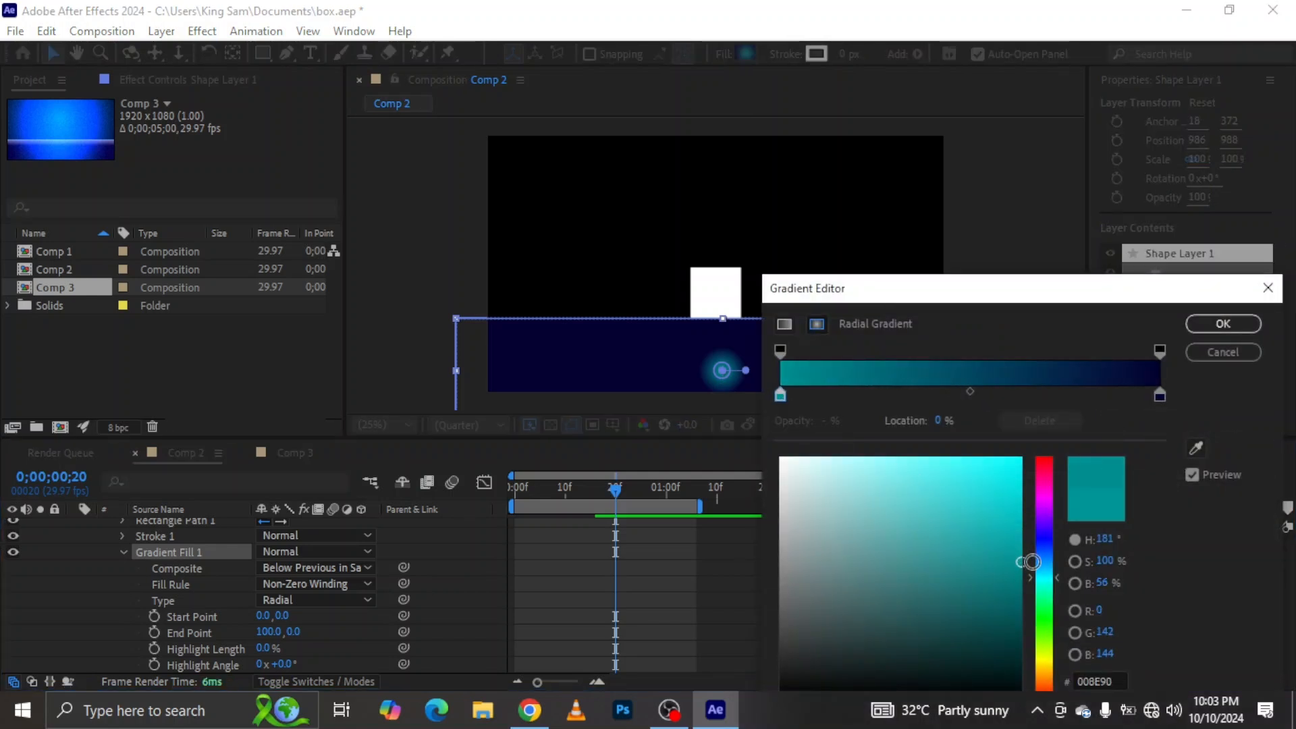
{"action": "left_click", "coordinate": [1160, 395]}
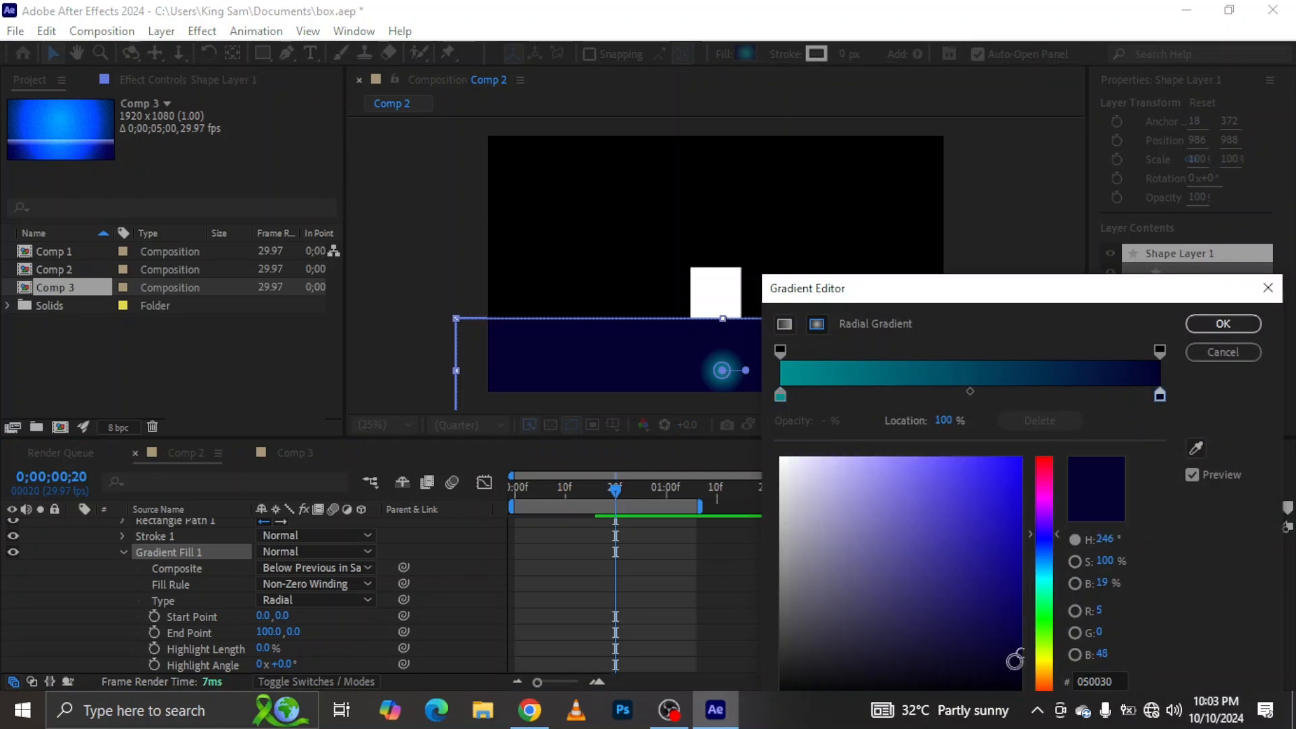
{"action": "left_click", "coordinate": [1025, 652]}
{"action": "left_click", "coordinate": [1021, 653]}
{"action": "left_click", "coordinate": [1224, 326]}
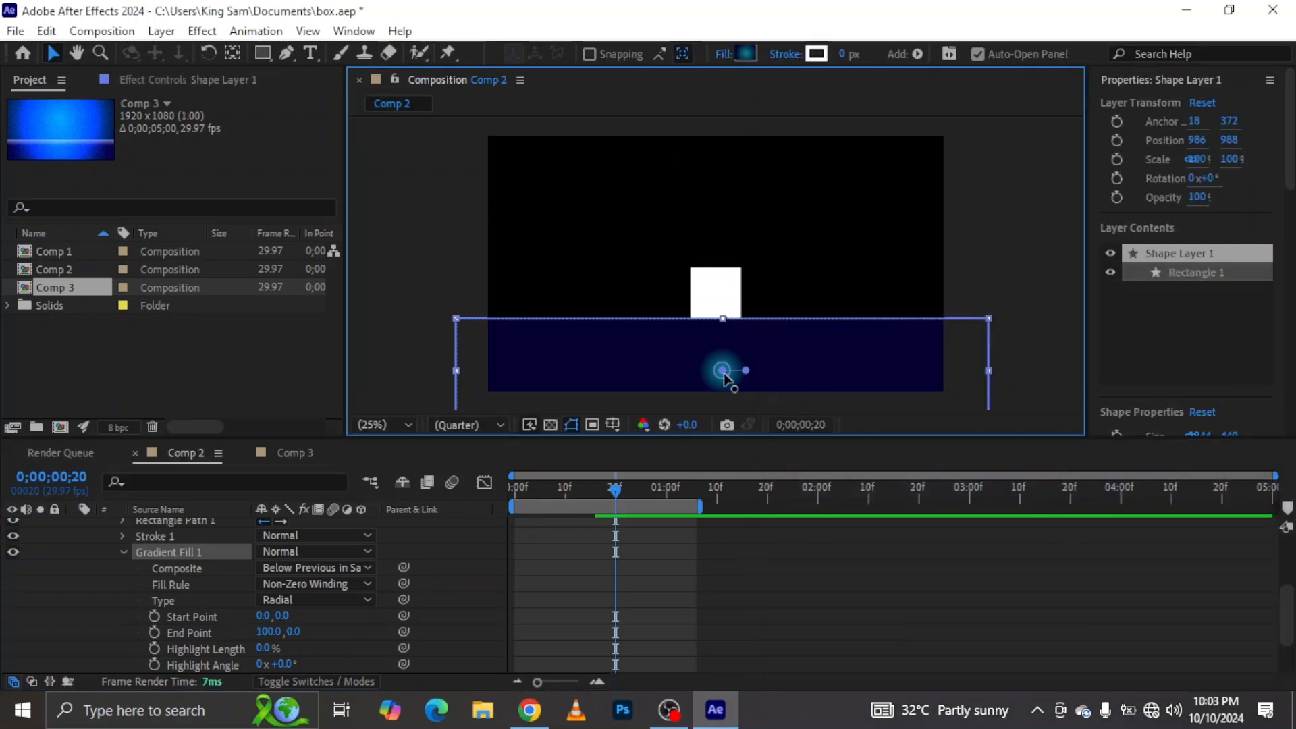
- Move the lower rectangle's gradient start point to about -24, -532 and its end point to about 328, 596, and collapse the layer
{"action": "left_click_drag", "start_coordinate": [722, 370], "coordinate": [718, 247]}
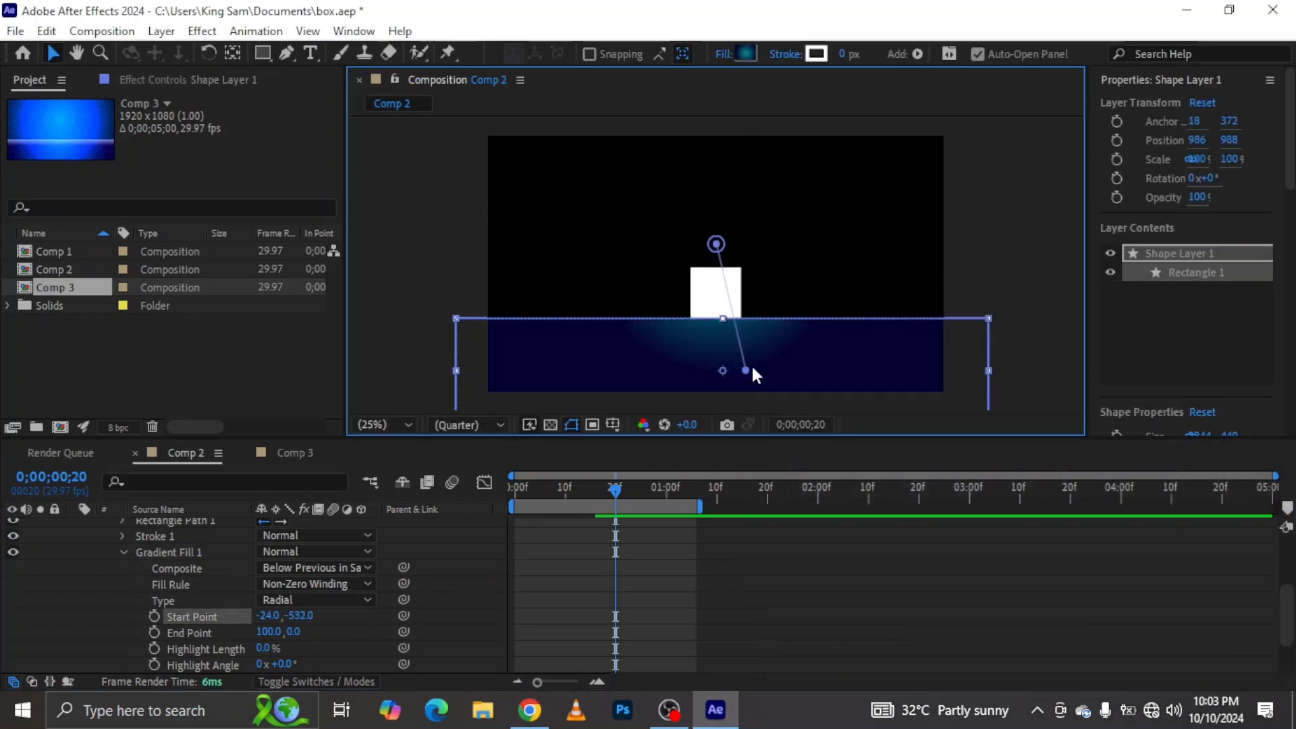
{"action": "left_click_drag", "start_coordinate": [745, 370], "coordinate": [799, 511]}
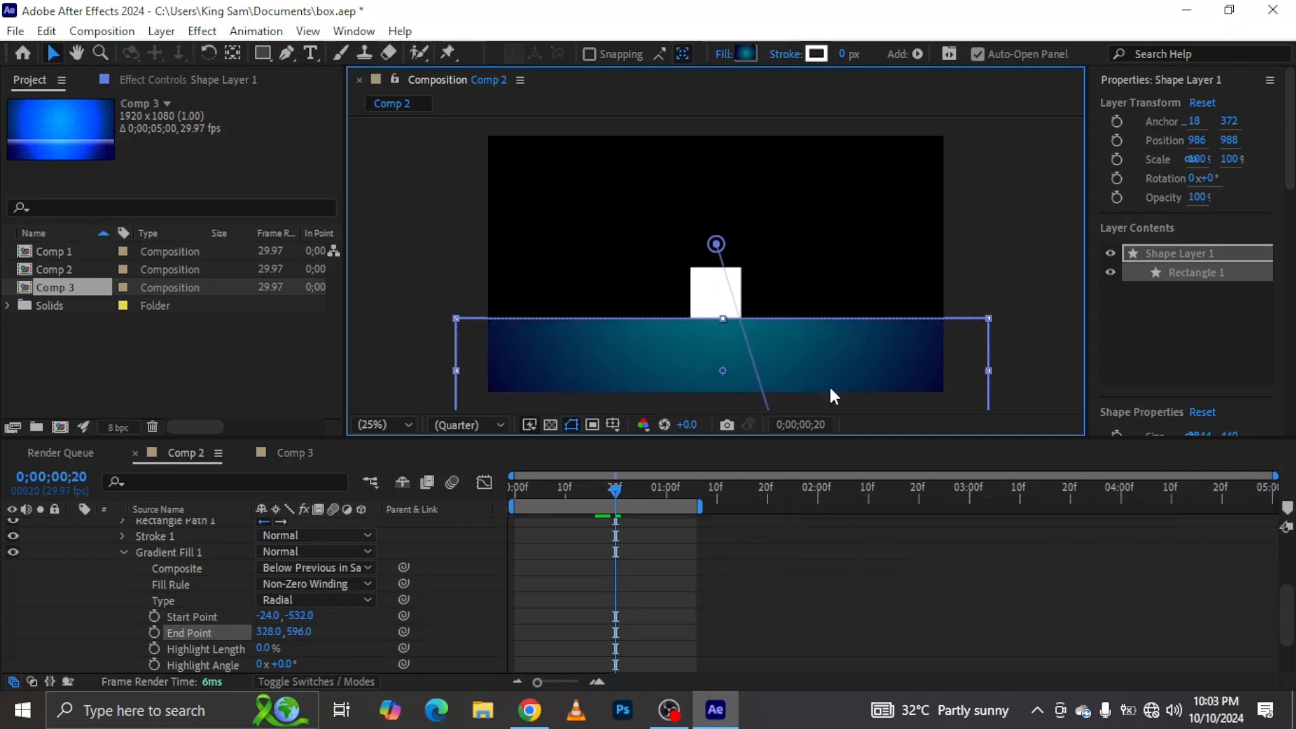
{"action": "left_click", "coordinate": [1001, 249]}
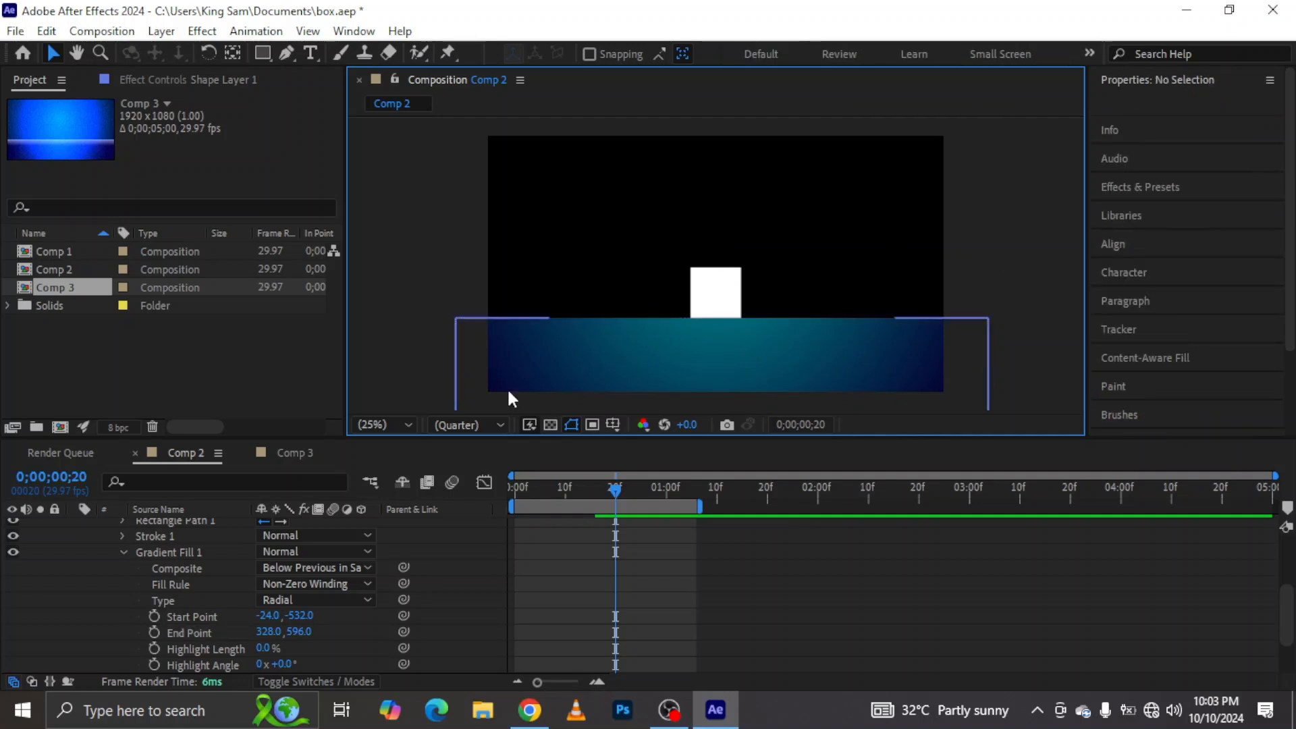
{"action": "scroll", "coordinate": [108, 564], "scroll_direction": "up", "scroll_amount": 3}
{"action": "left_click", "coordinate": [74, 590]}
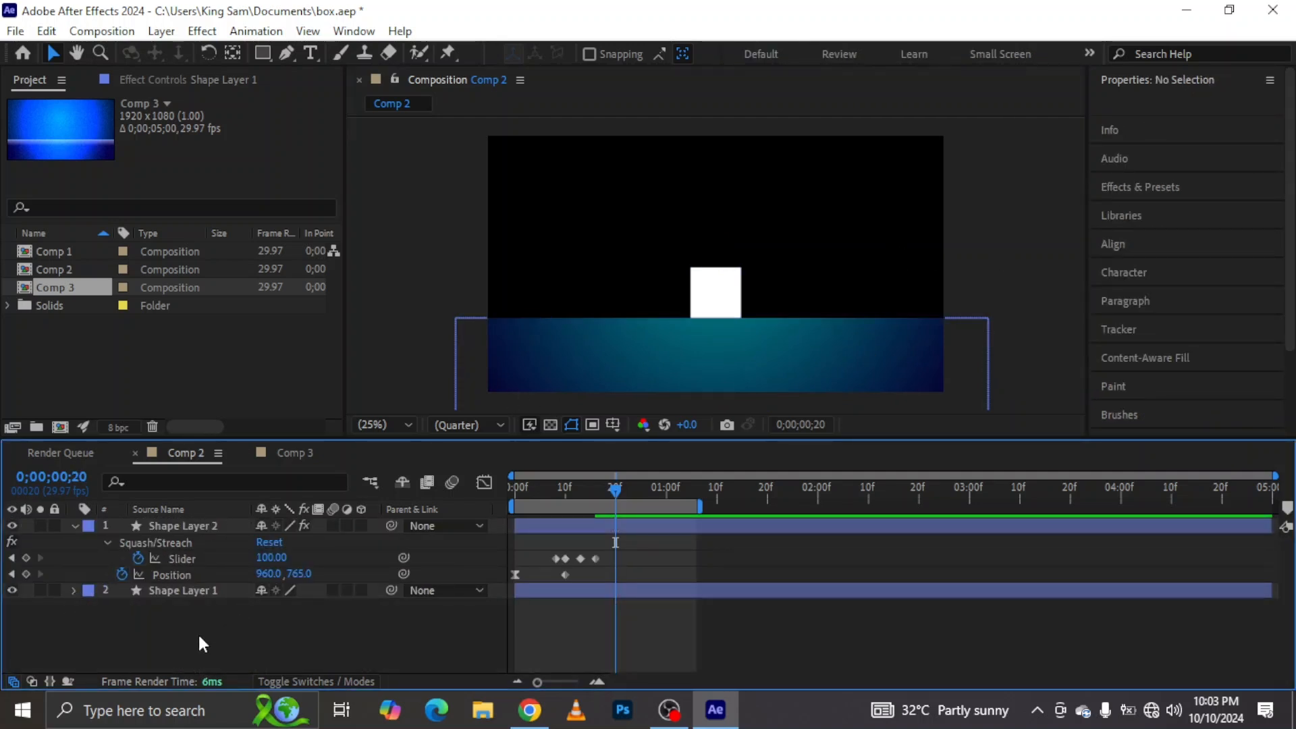
- Draw a rectangle of about 2004 by 1148 px covering the whole composition and extend its radial gradient just past the right edge
{"action": "left_click", "coordinate": [262, 54]}
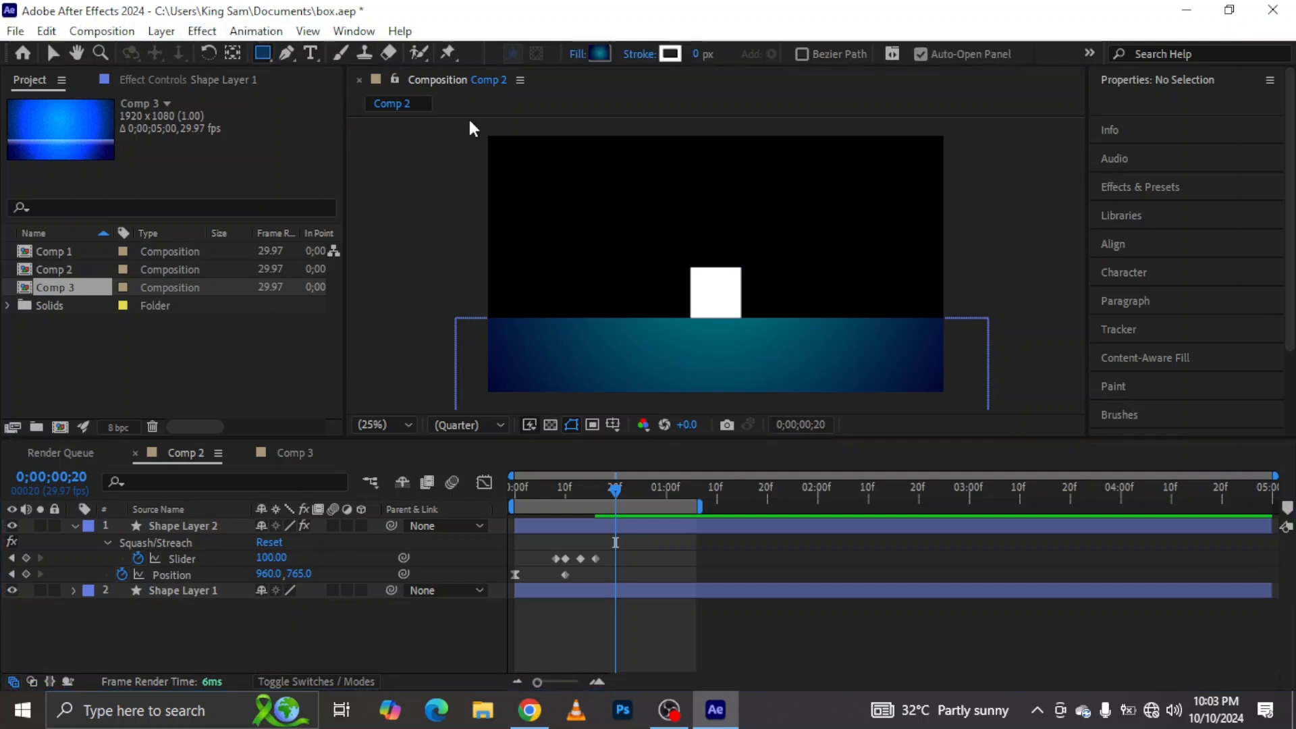
{"action": "left_click_drag", "start_coordinate": [478, 127], "coordinate": [672, 270]}
{"action": "left_click_drag", "start_coordinate": [838, 346], "coordinate": [955, 399]}
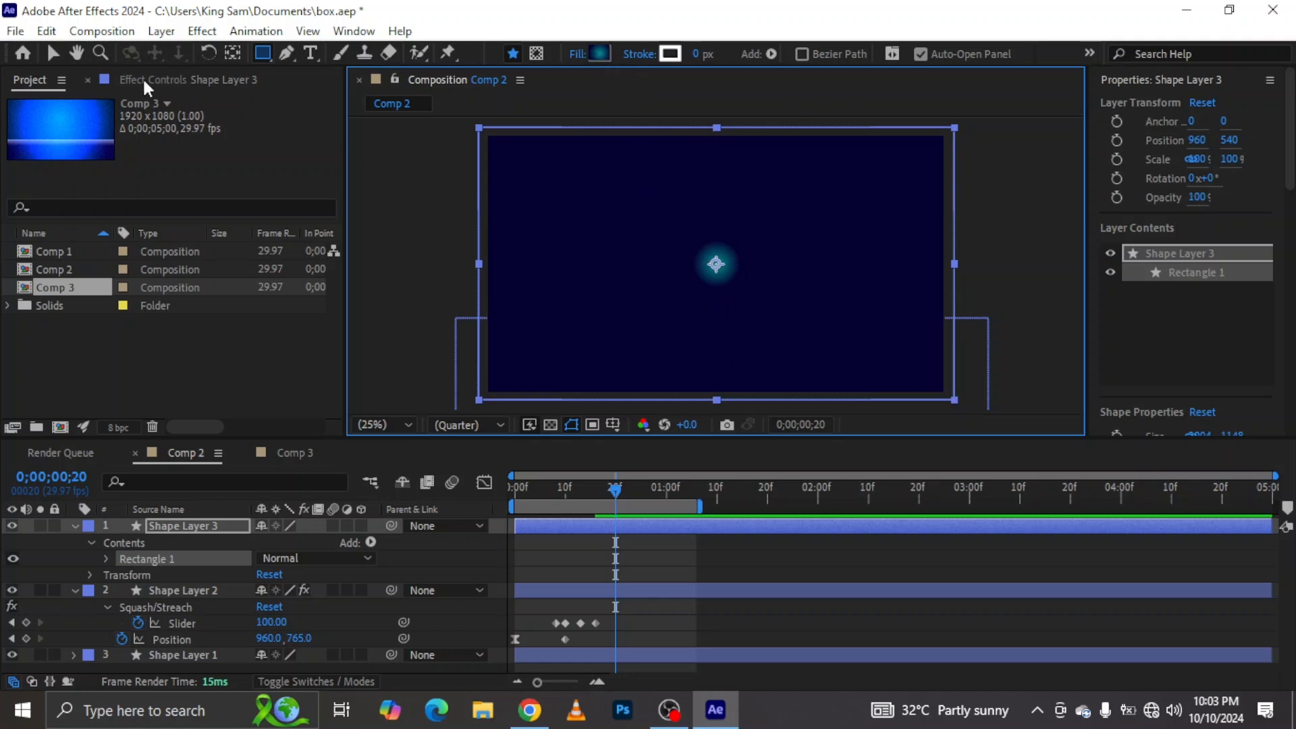
{"action": "left_click", "coordinate": [49, 56]}
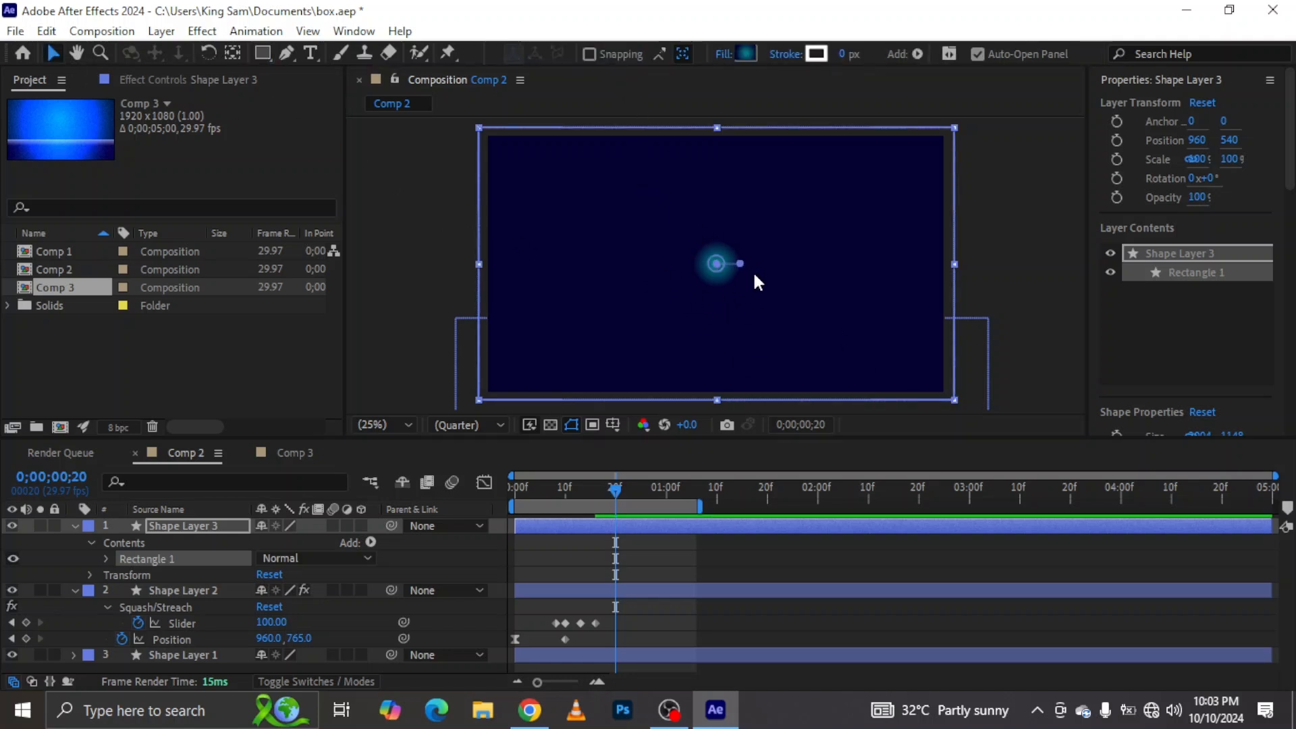
{"action": "left_click_drag", "start_coordinate": [740, 265], "coordinate": [968, 236]}
- Collapse Shape Layer 3 and move it below Shape Layer 1 to the bottom of the layer stack
{"action": "left_click", "coordinate": [70, 524]}
{"action": "left_click", "coordinate": [73, 526]}
{"action": "left_click", "coordinate": [192, 525]}
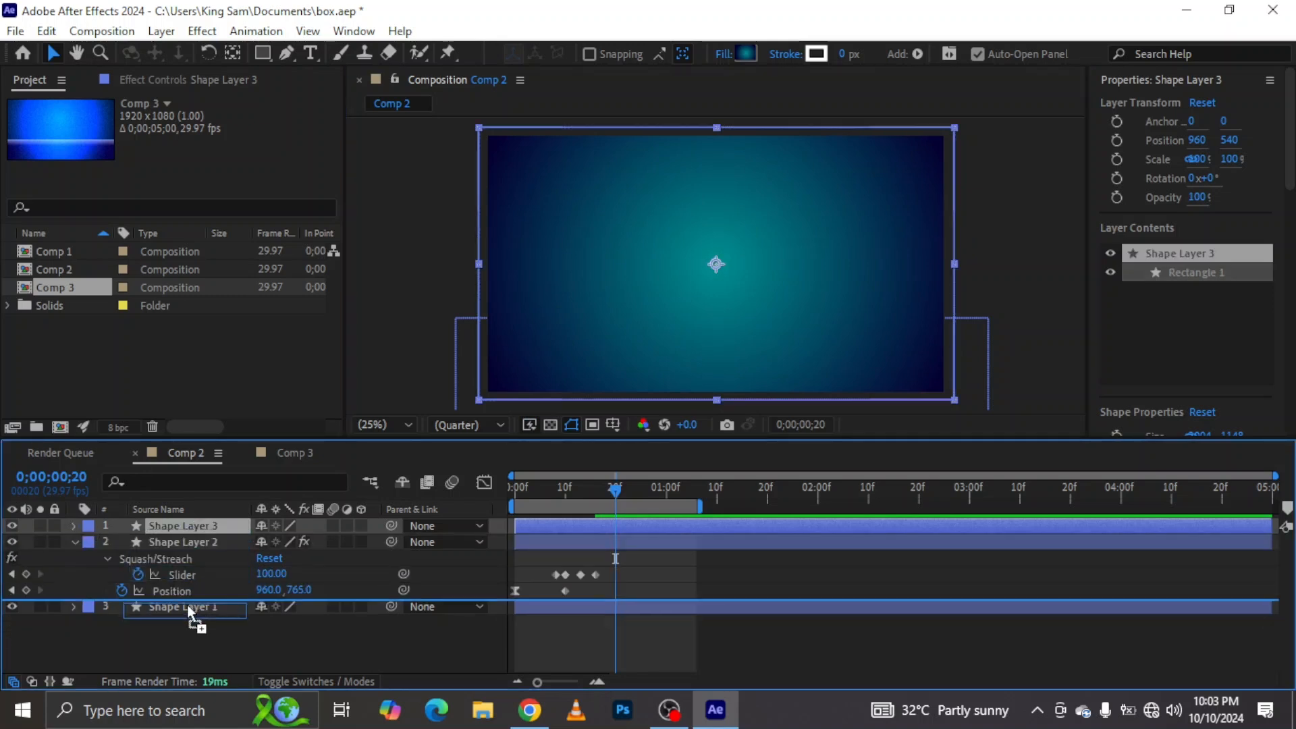
{"action": "key", "text": "ctrl+shift+bracketleft"}
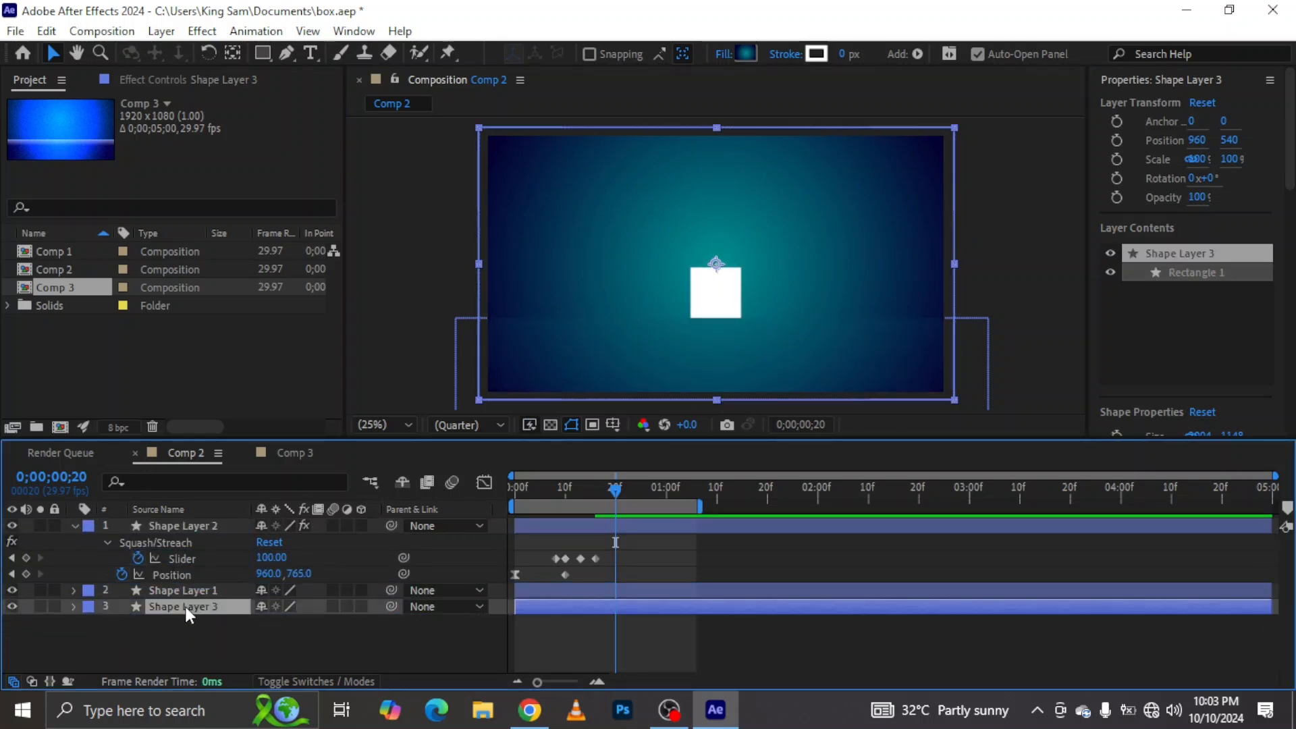
- Rename Shape Layer 3 as "background"
{"action": "right_click", "coordinate": [186, 608]}
{"action": "left_click", "coordinate": [228, 555]}
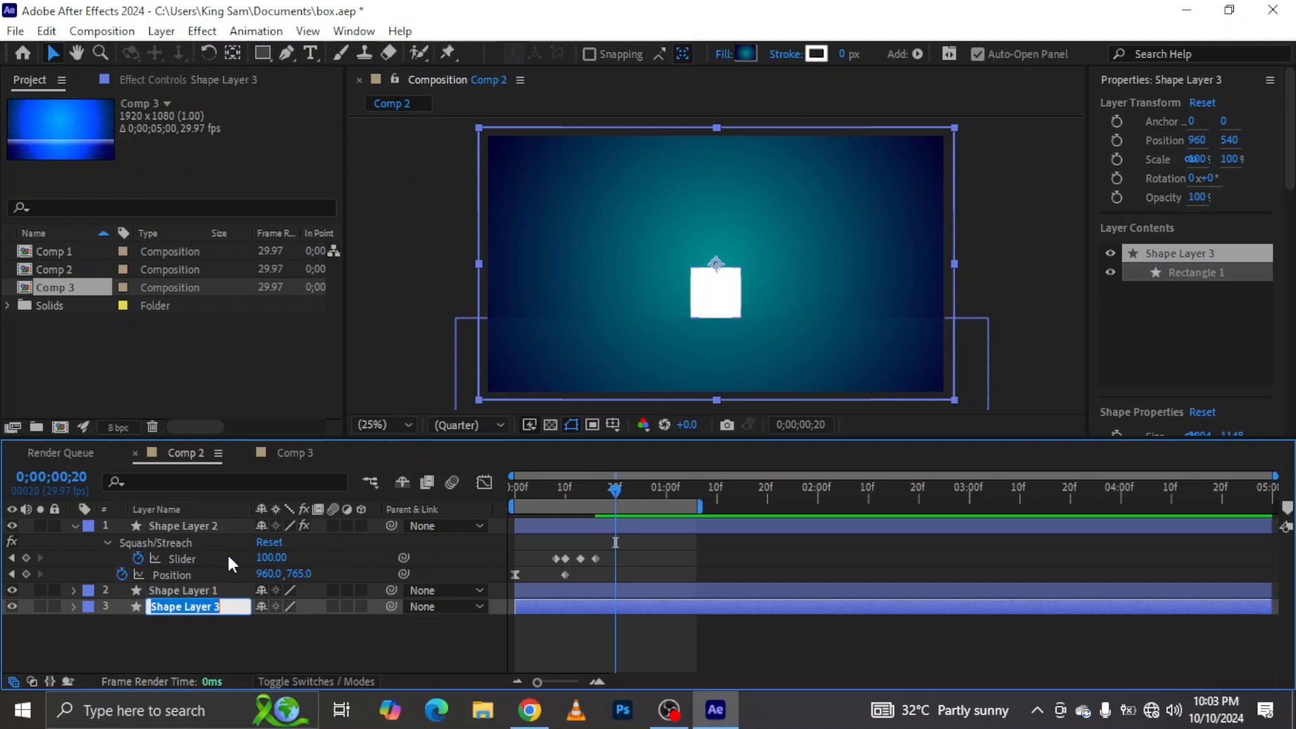
{"action": "type", "text": "backgroun"}
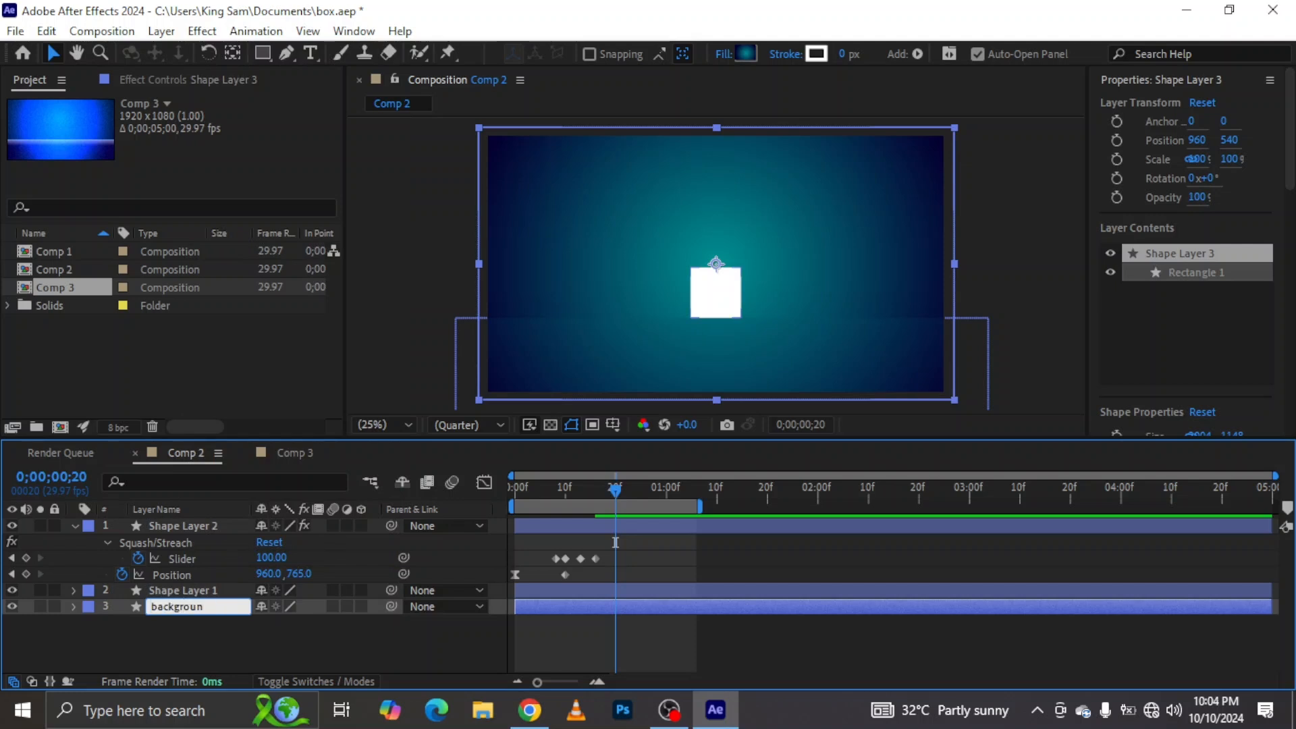
{"action": "type", "text": "d"}
{"action": "left_click", "coordinate": [390, 641]}
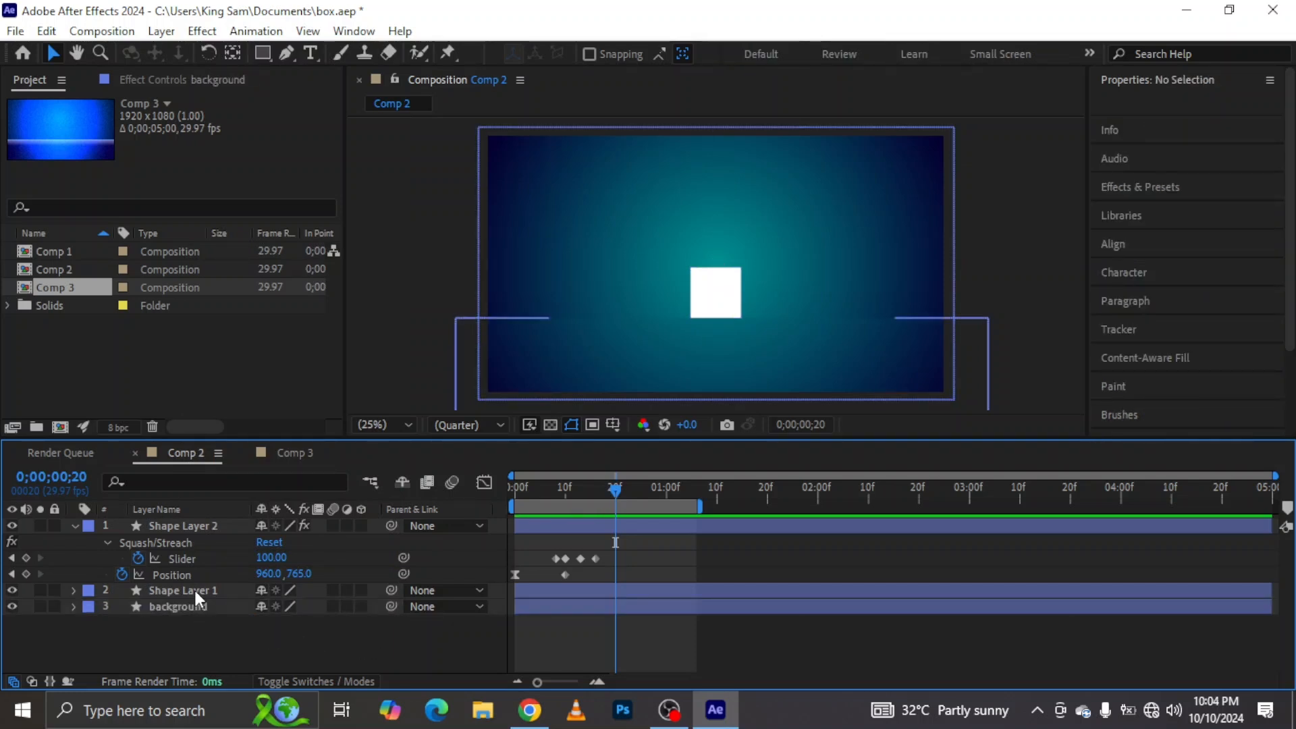
- Rename Shape Layer 1 as "floor"
{"action": "left_click", "coordinate": [194, 589]}
{"action": "right_click", "coordinate": [196, 590]}
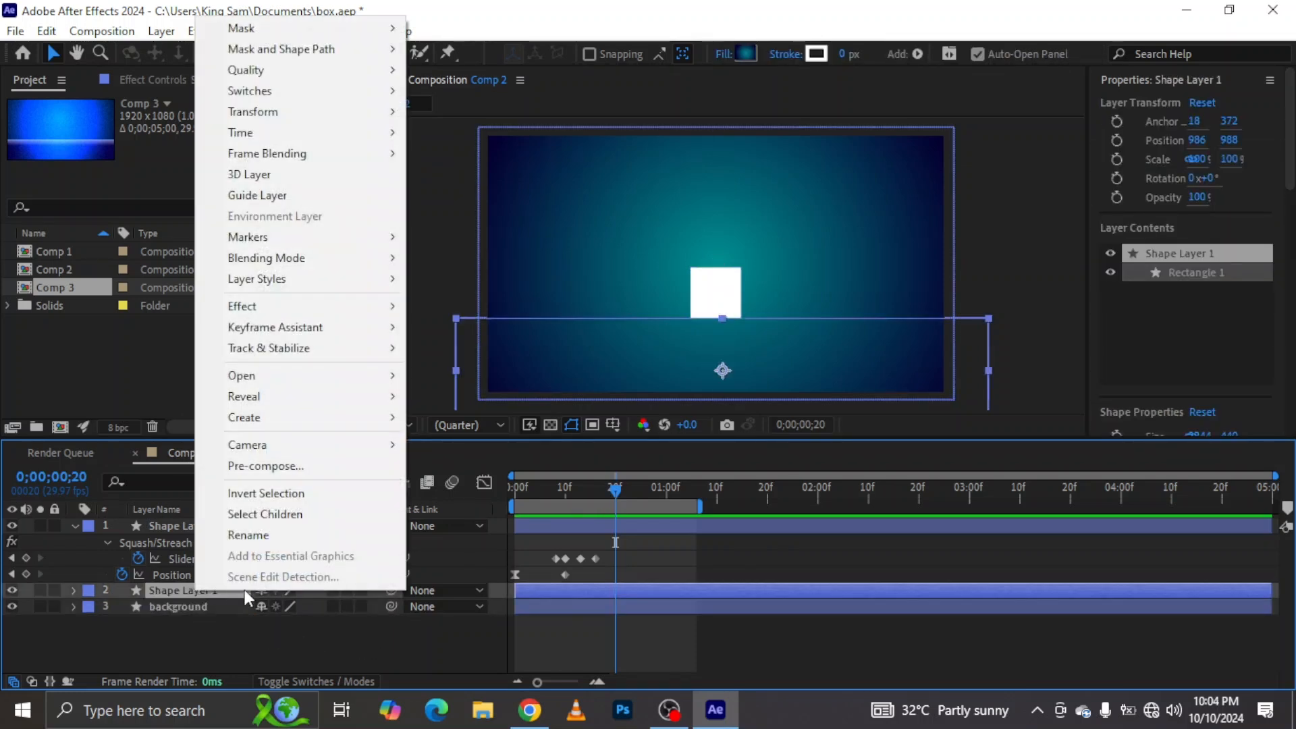
{"action": "left_click", "coordinate": [247, 535]}
{"action": "type", "text": "floor"}
{"action": "left_click", "coordinate": [233, 638]}
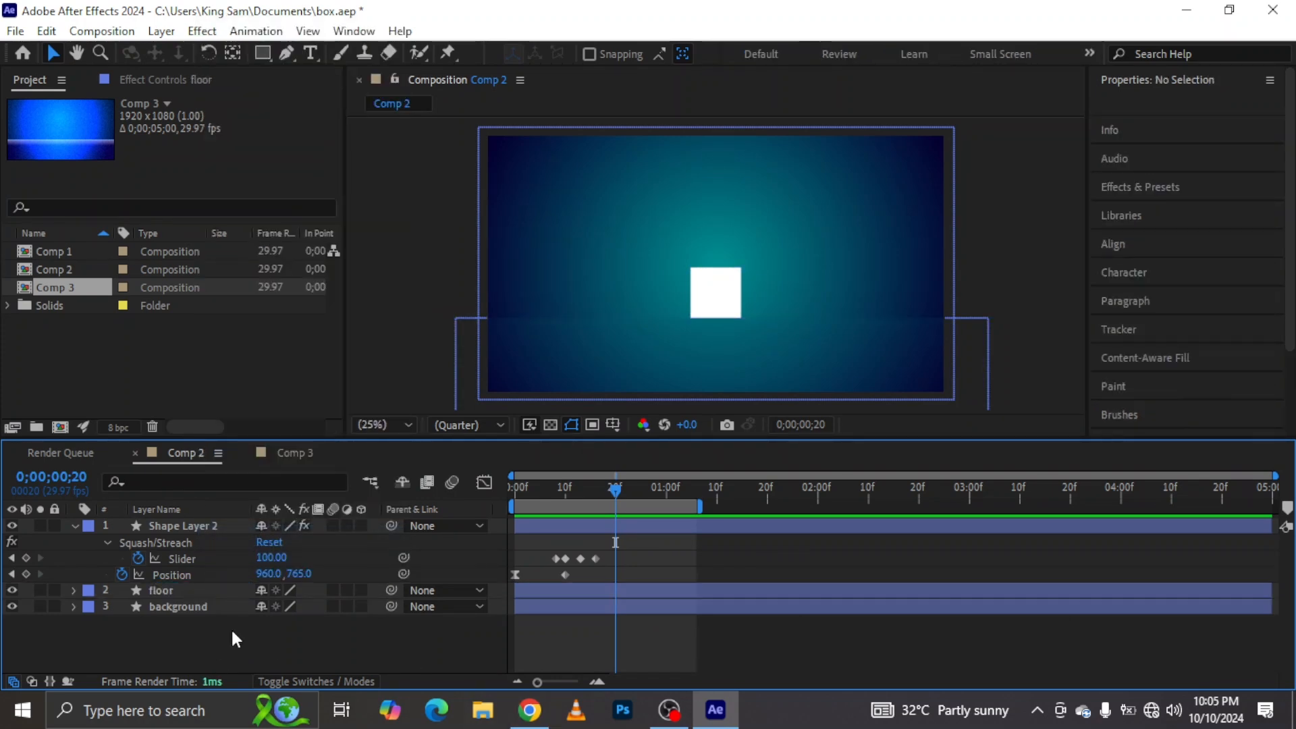
- Add an Inner Glow layer style to the floor layer
{"action": "left_click", "coordinate": [170, 593]}
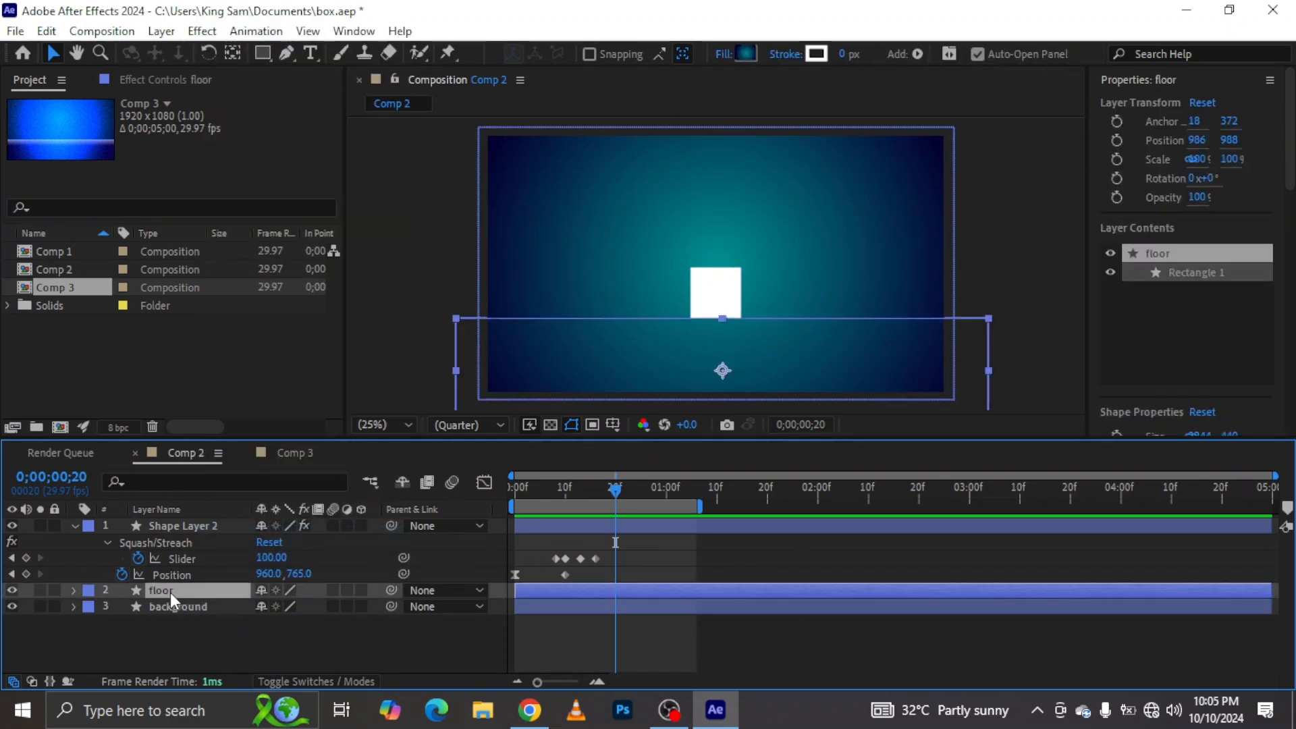
{"action": "right_click", "coordinate": [170, 593]}
{"action": "mouse_move", "coordinate": [284, 284]}
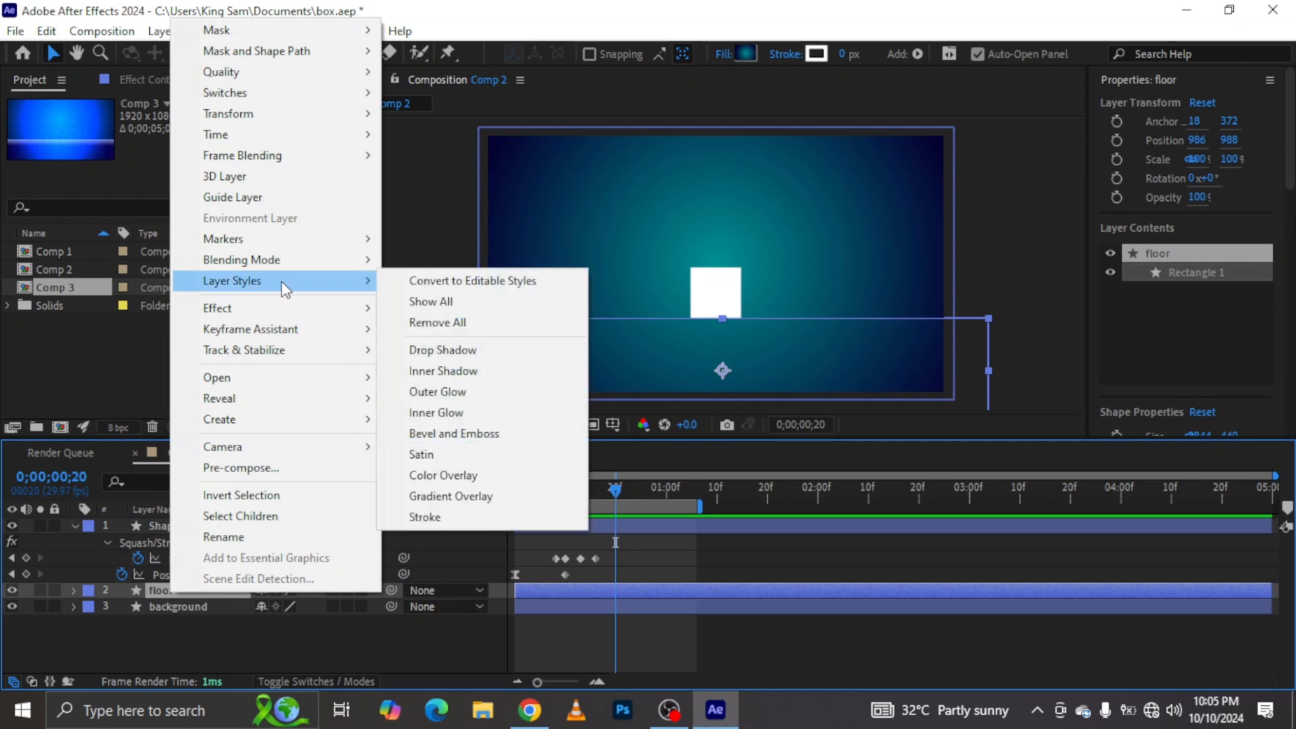
{"action": "left_click", "coordinate": [455, 412]}
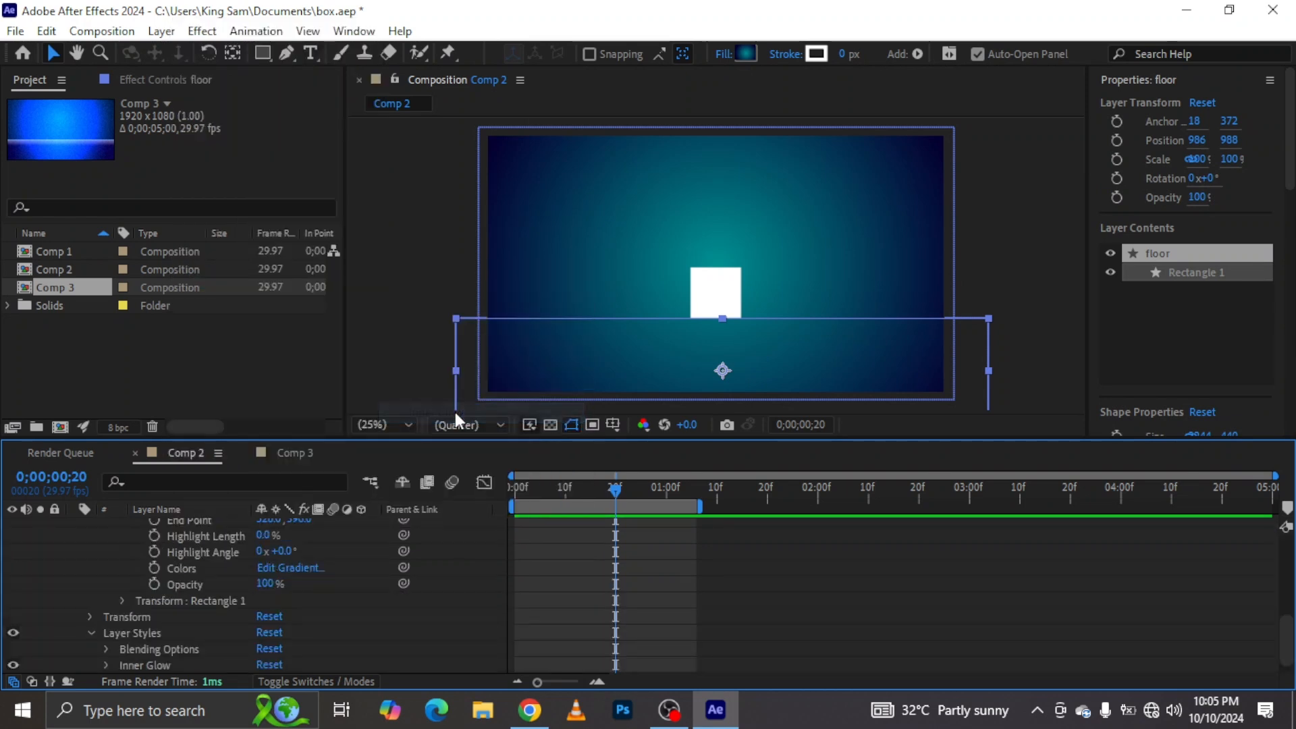
- Set the floor's Inner Glow choke to 30% and its size to 30
{"action": "scroll", "coordinate": [198, 567], "scroll_direction": "down", "scroll_amount": 1}
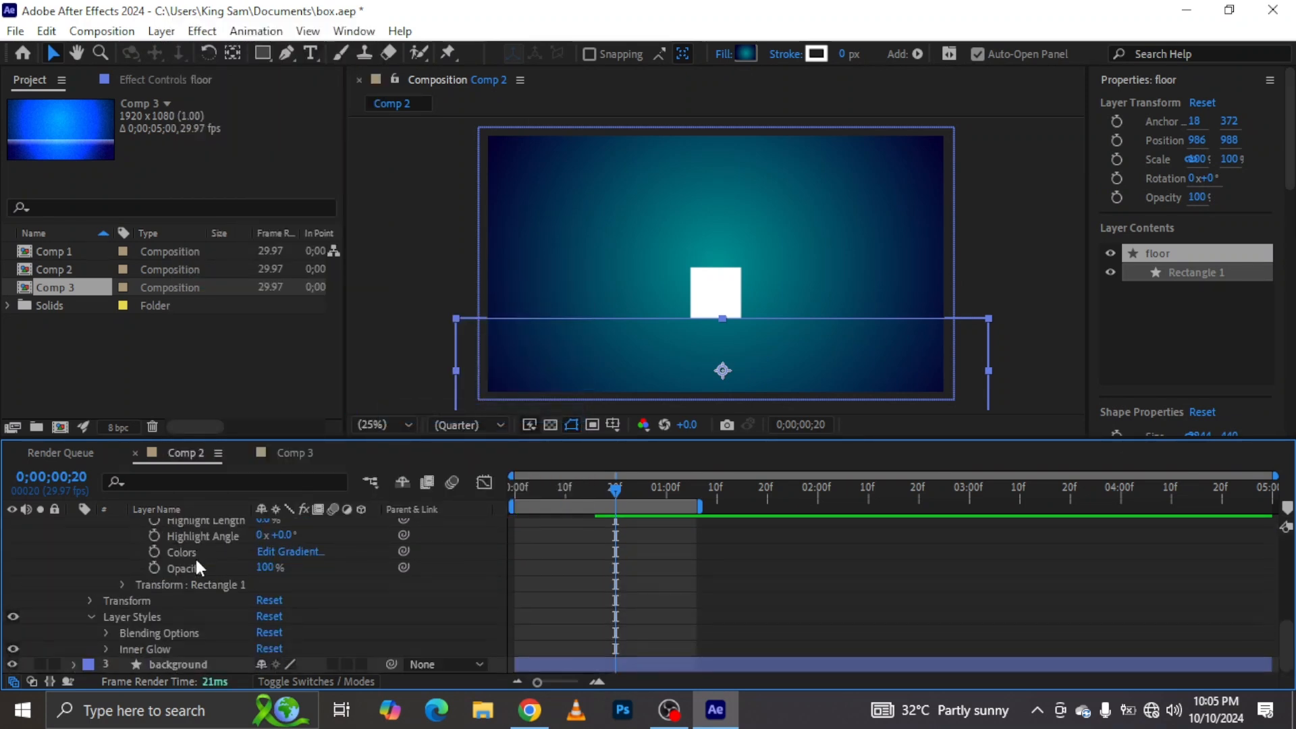
{"action": "left_click", "coordinate": [106, 649]}
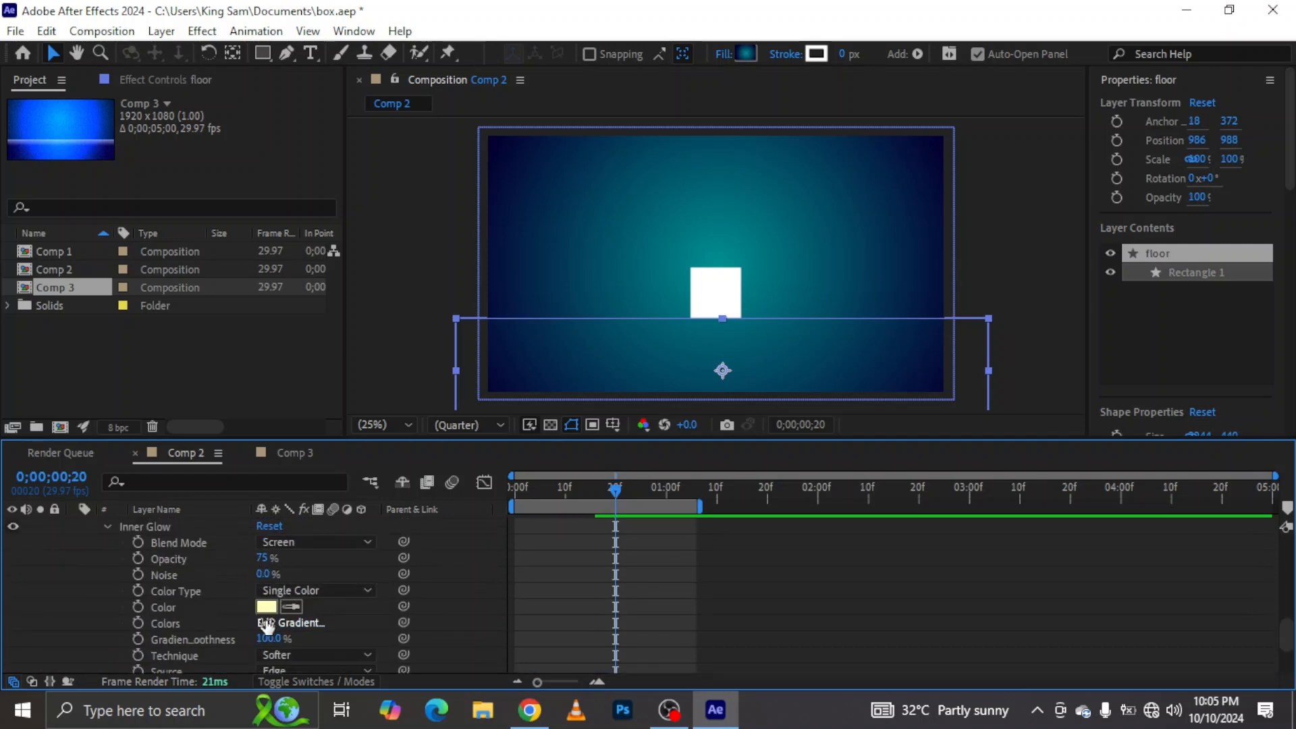
{"action": "scroll", "coordinate": [265, 611], "scroll_direction": "down", "scroll_amount": 5}
{"action": "left_click", "coordinate": [263, 601]}
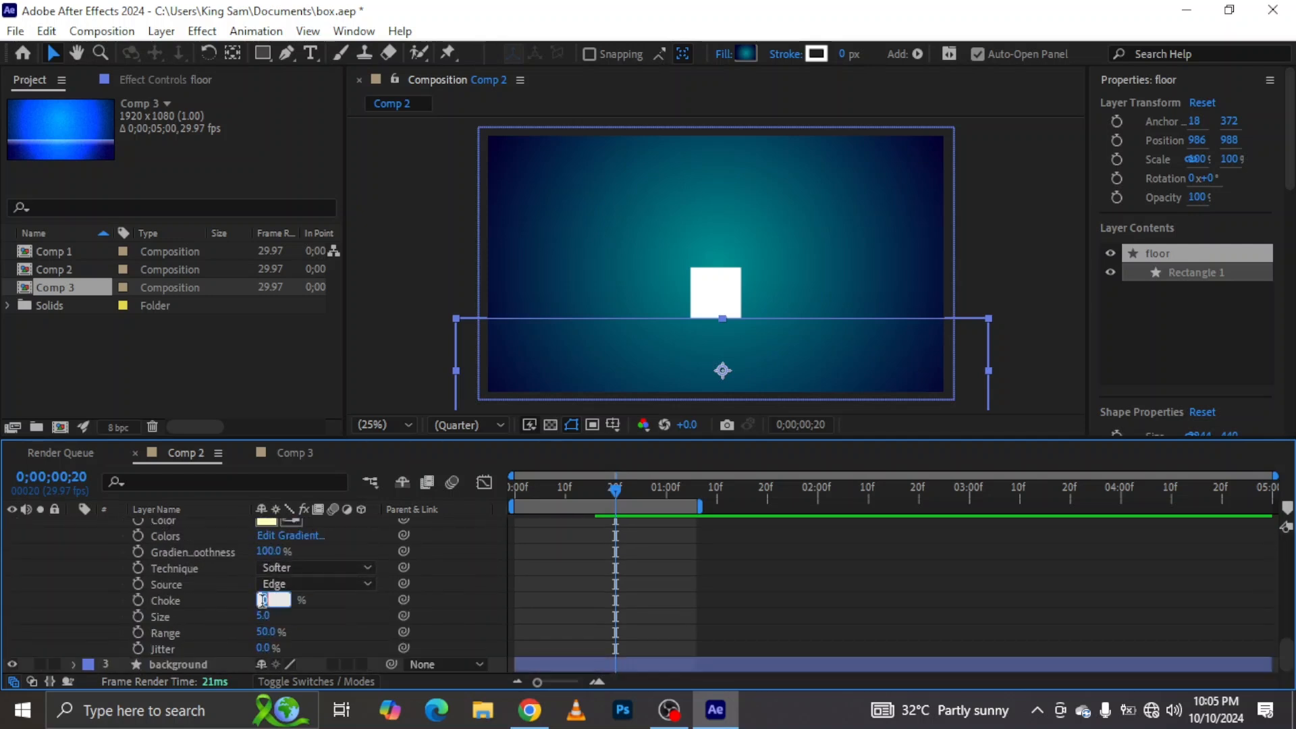
{"action": "type", "text": "30"}
{"action": "left_click", "coordinate": [262, 616]}
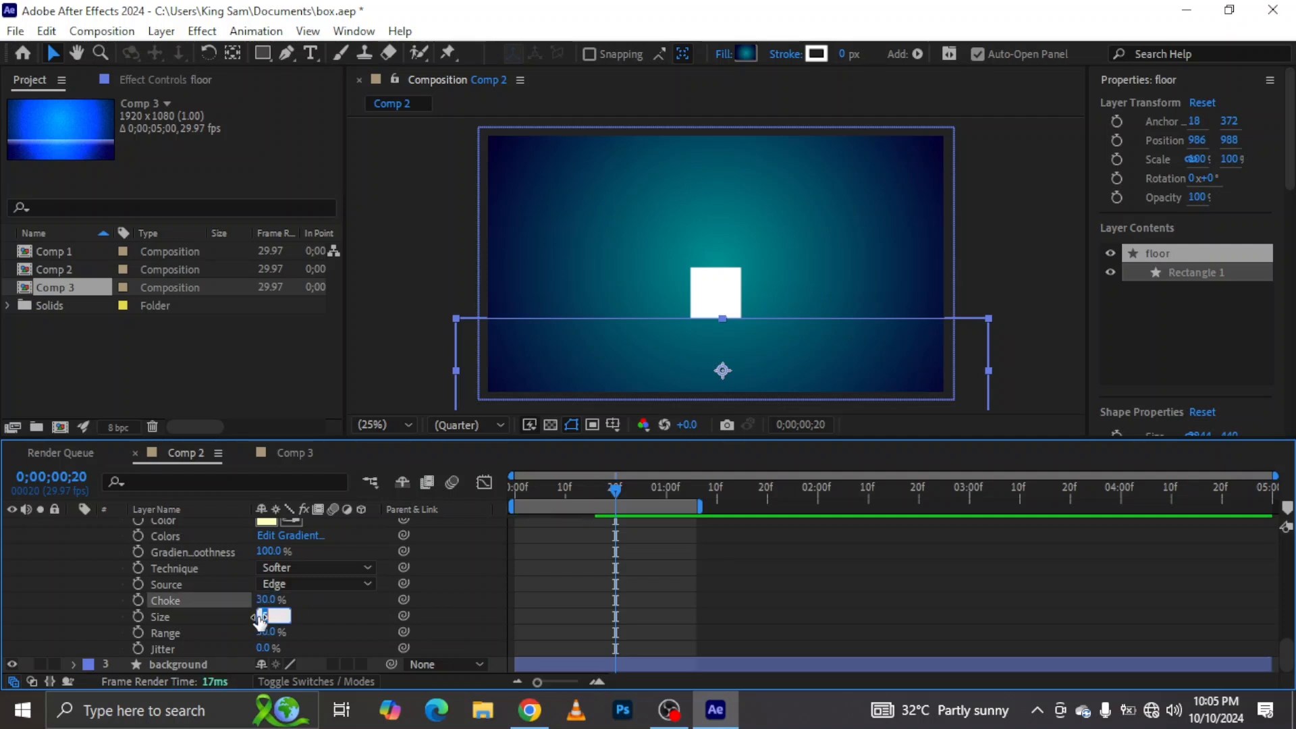
{"action": "type", "text": "30"}
{"action": "key", "text": "Return"}
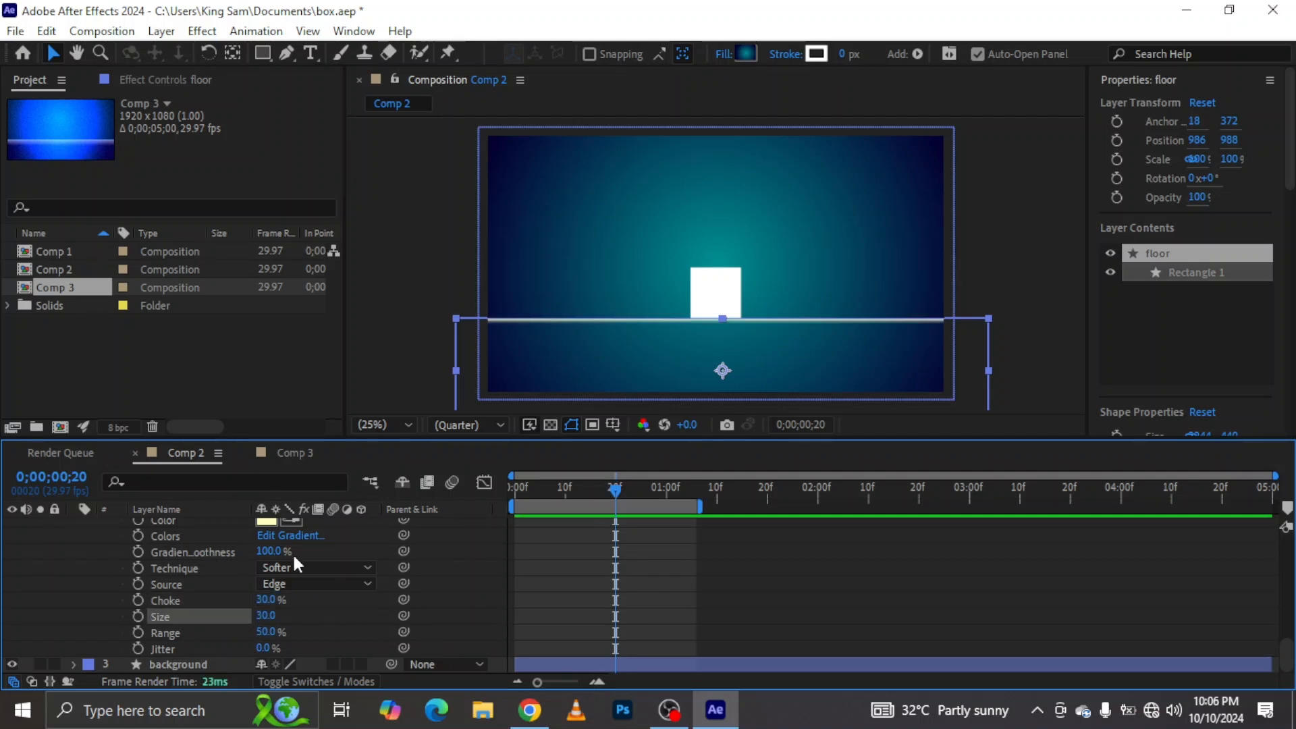
- Collapse the Inner Glow settings and add a Bevel and Emboss layer style to the floor layer
{"action": "scroll", "coordinate": [193, 562], "scroll_direction": "up", "scroll_amount": 5}
{"action": "scroll", "coordinate": [148, 592], "scroll_direction": "up", "scroll_amount": 1}
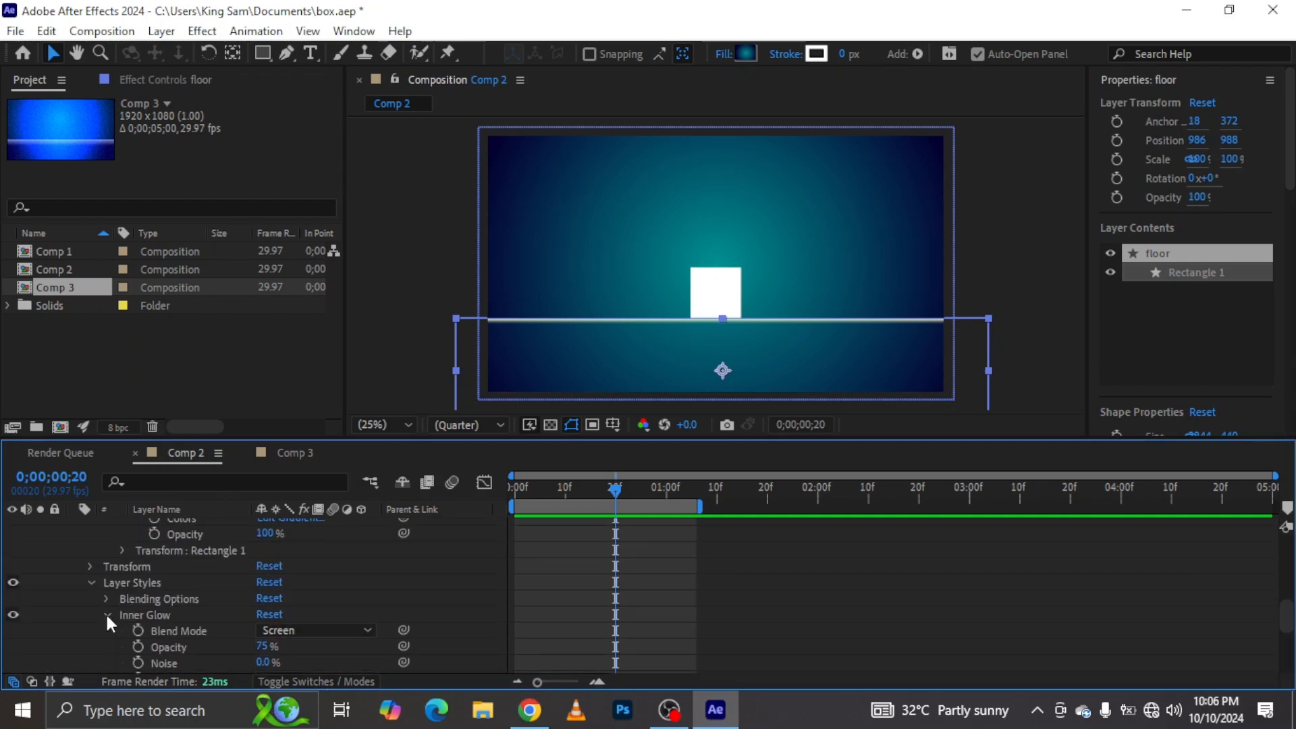
{"action": "scroll", "coordinate": [214, 586], "scroll_direction": "up", "scroll_amount": 2}
{"action": "scroll", "coordinate": [220, 586], "scroll_direction": "up", "scroll_amount": 10}
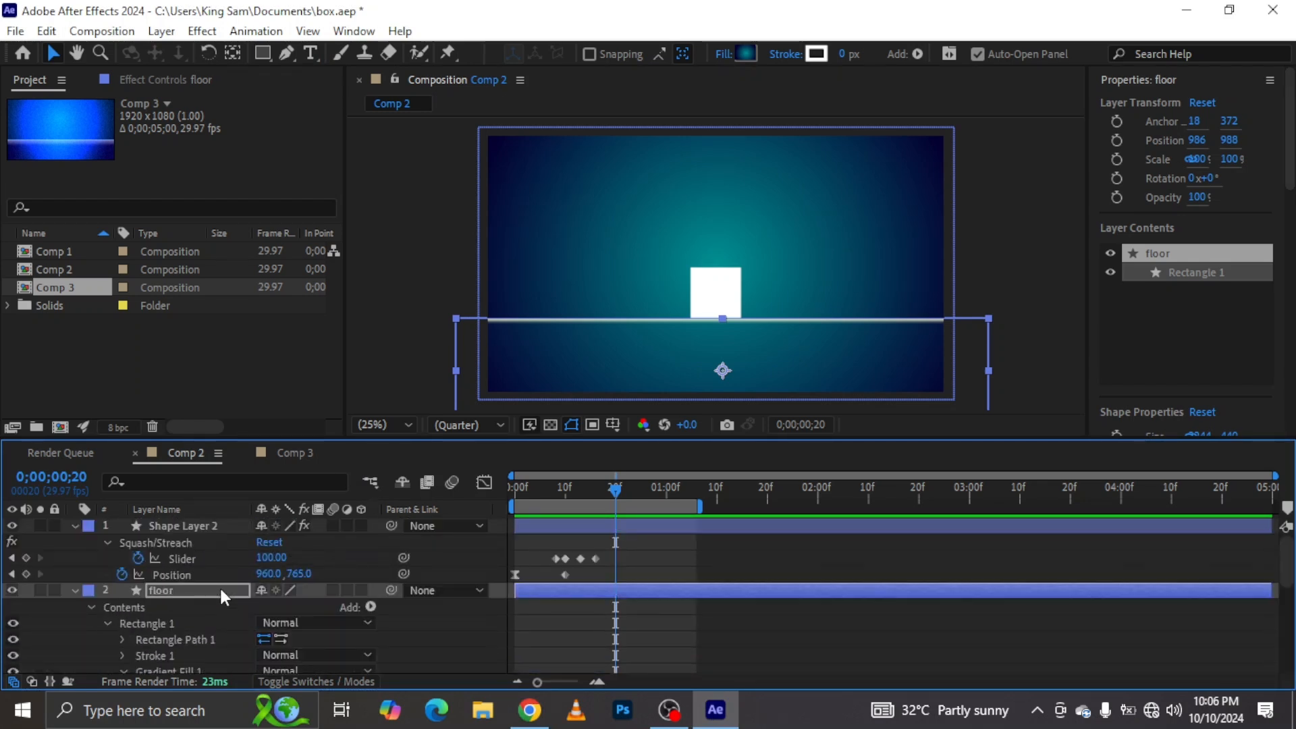
{"action": "right_click", "coordinate": [161, 595]}
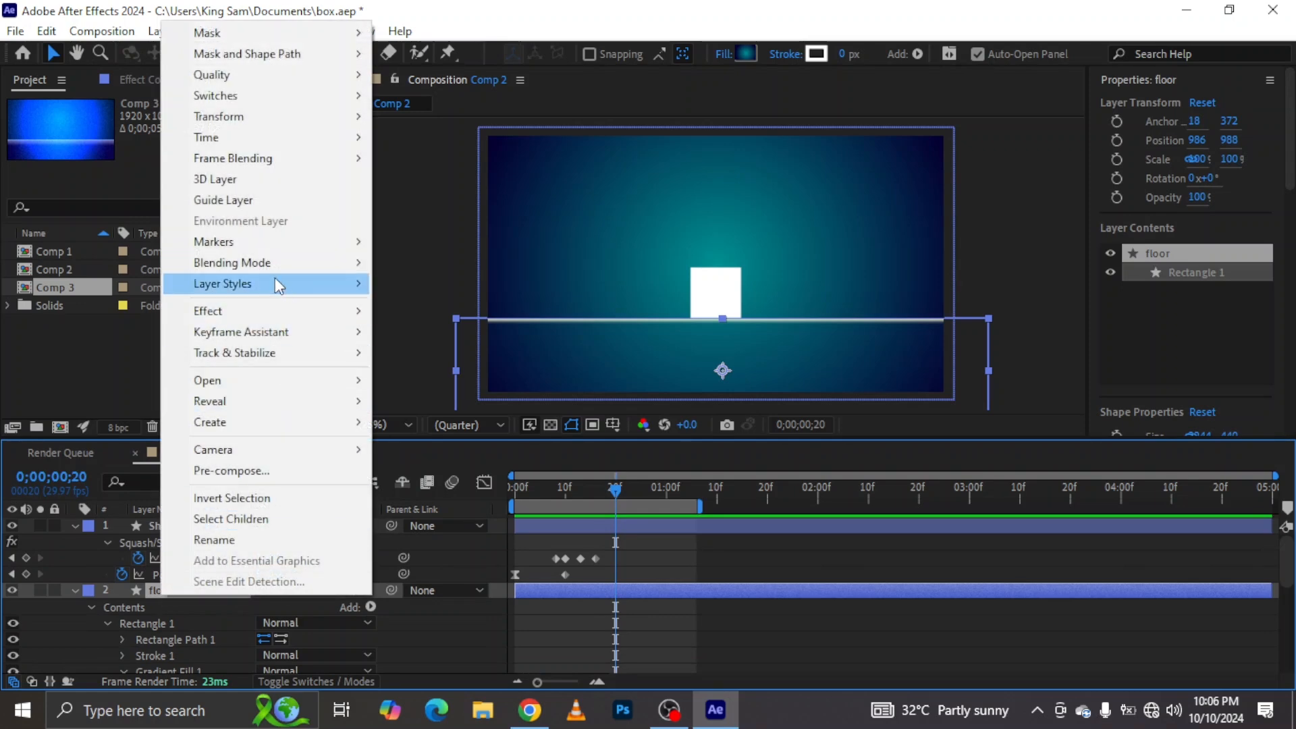
{"action": "mouse_move", "coordinate": [274, 278]}
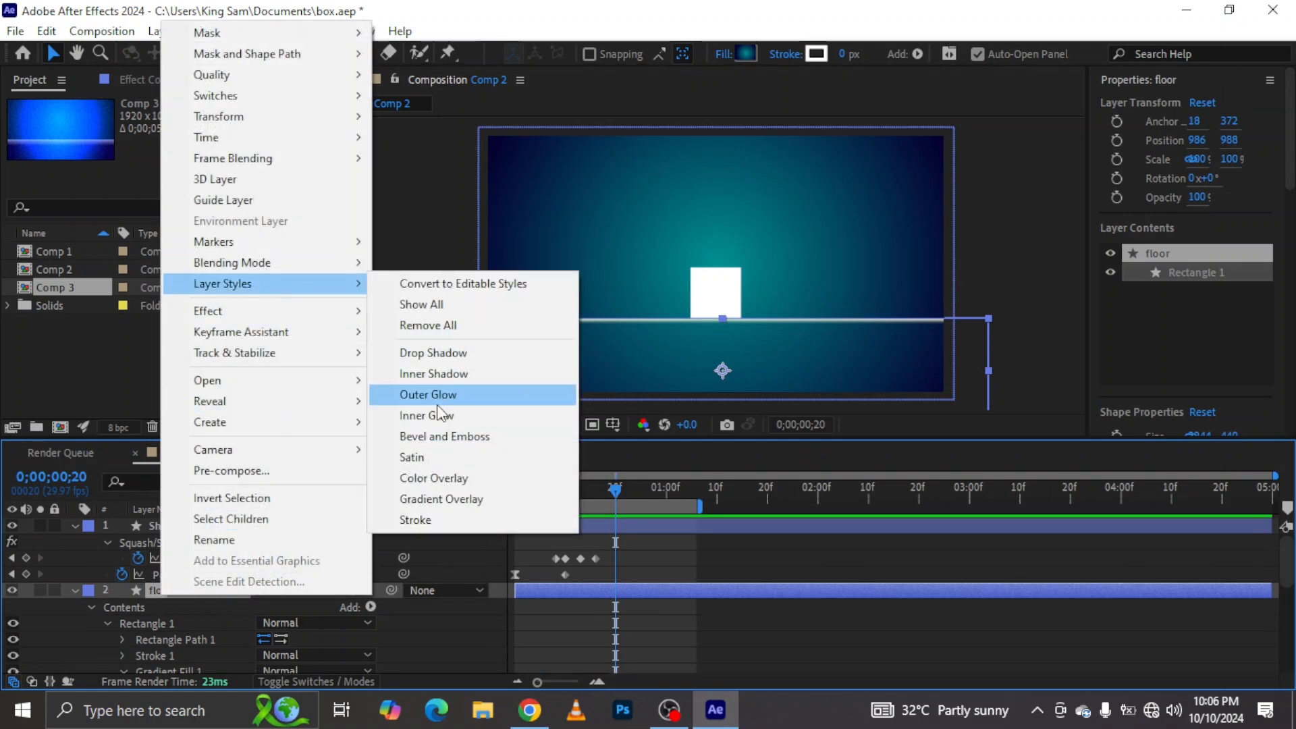
{"action": "left_click", "coordinate": [435, 435]}
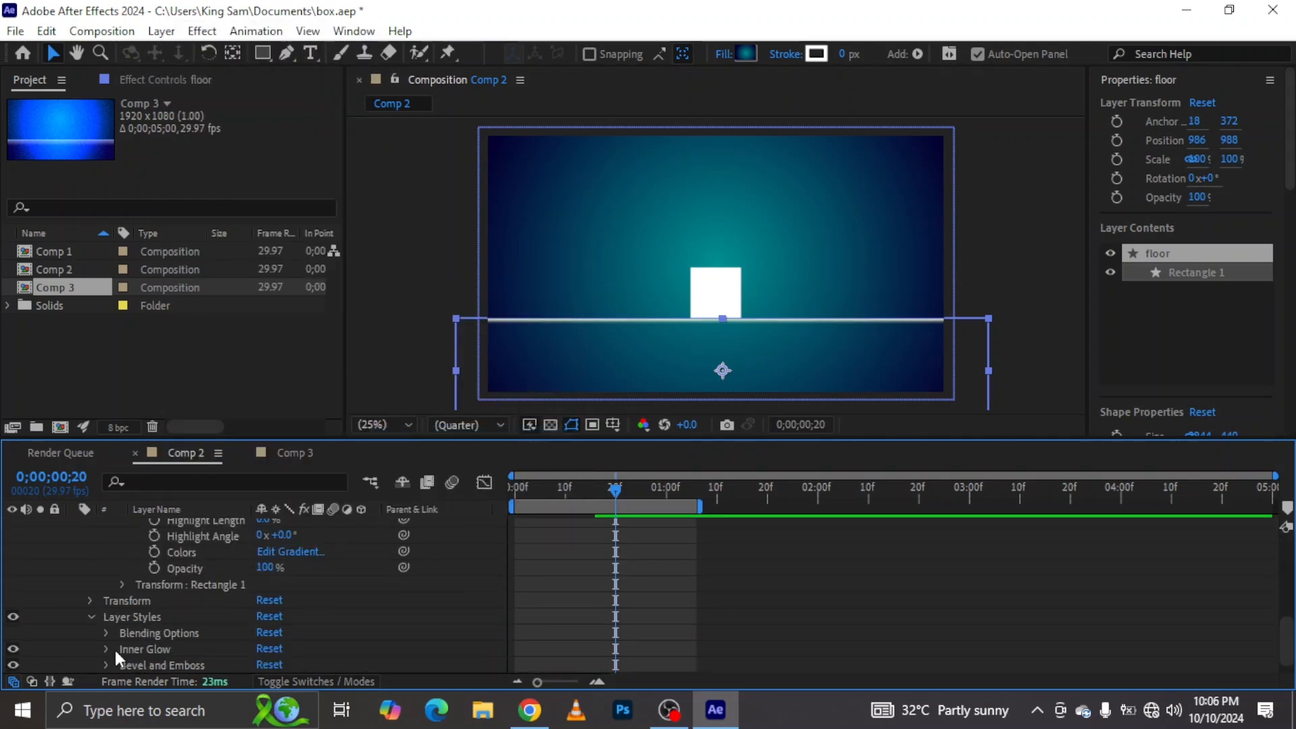
- Set the floor's Bevel and Emboss depth to 50% and its size to 130
{"action": "left_click", "coordinate": [107, 663]}
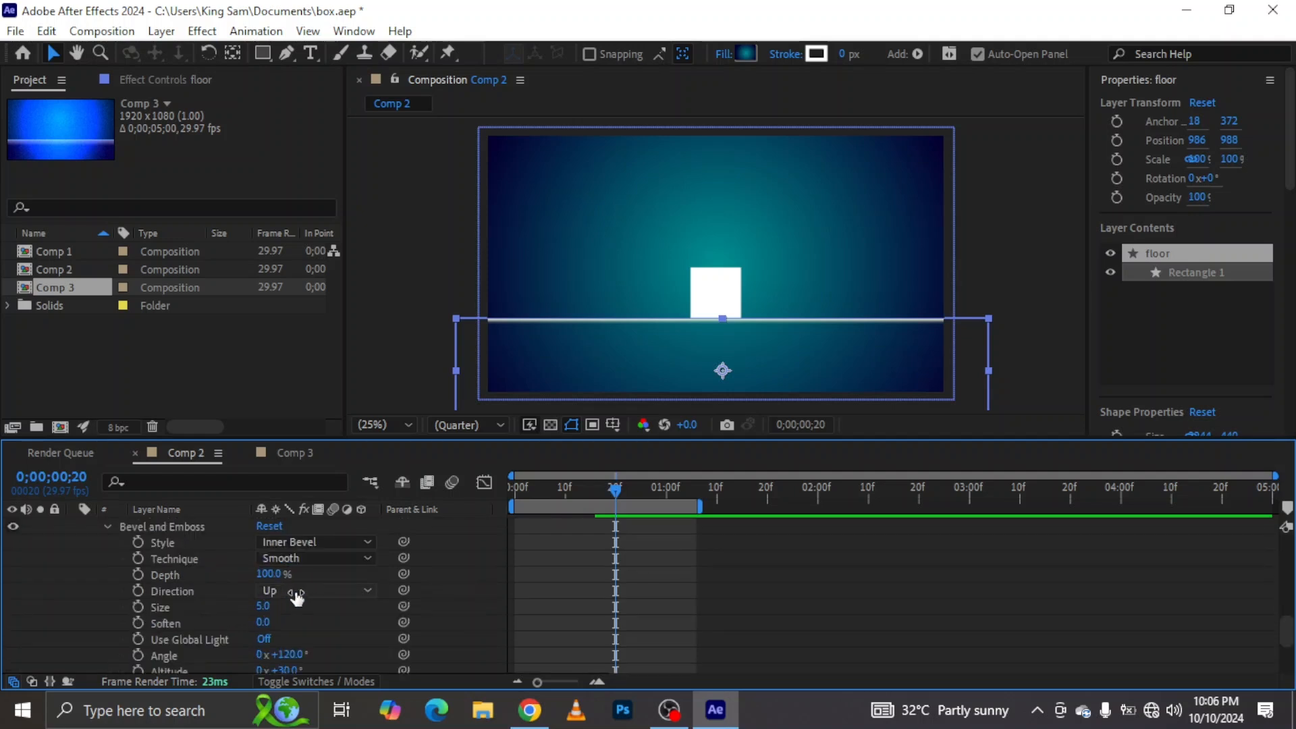
{"action": "left_click", "coordinate": [266, 574]}
{"action": "type", "text": "50"}
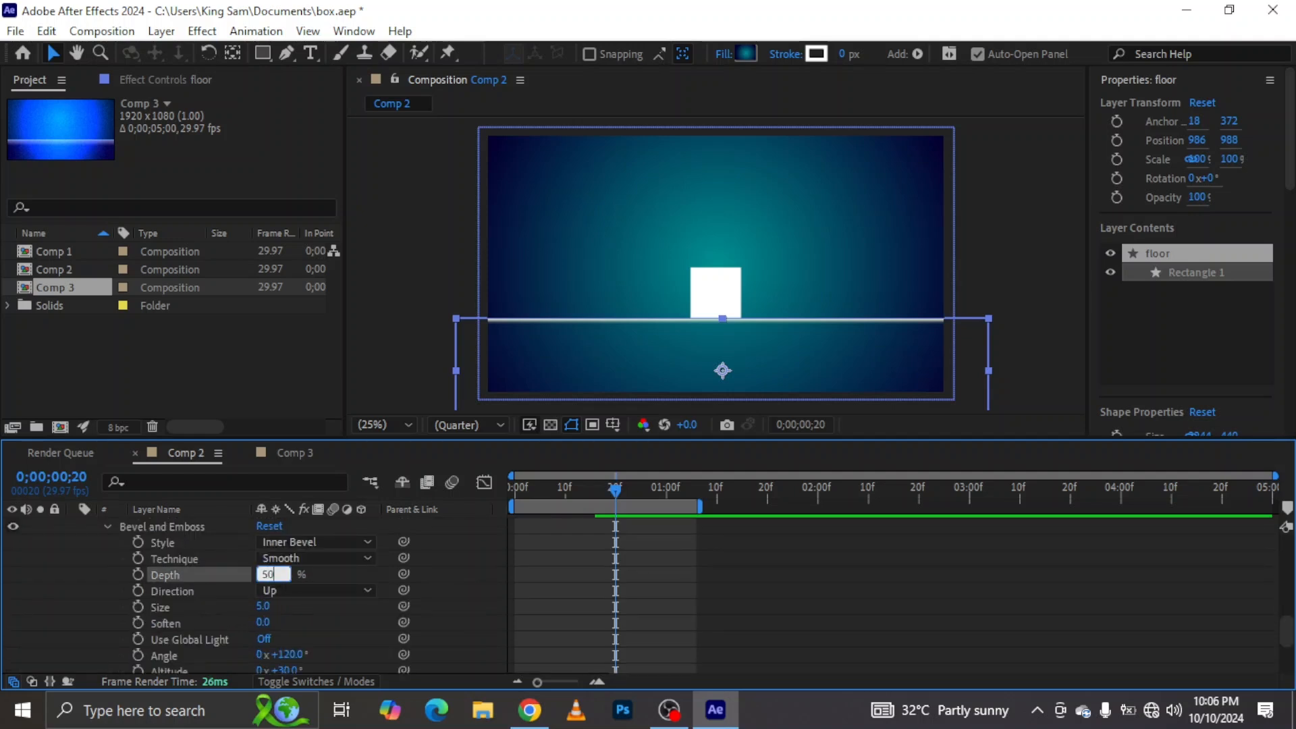
{"action": "key", "text": "Return"}
{"action": "left_click", "coordinate": [265, 606]}
{"action": "type", "text": "1"}
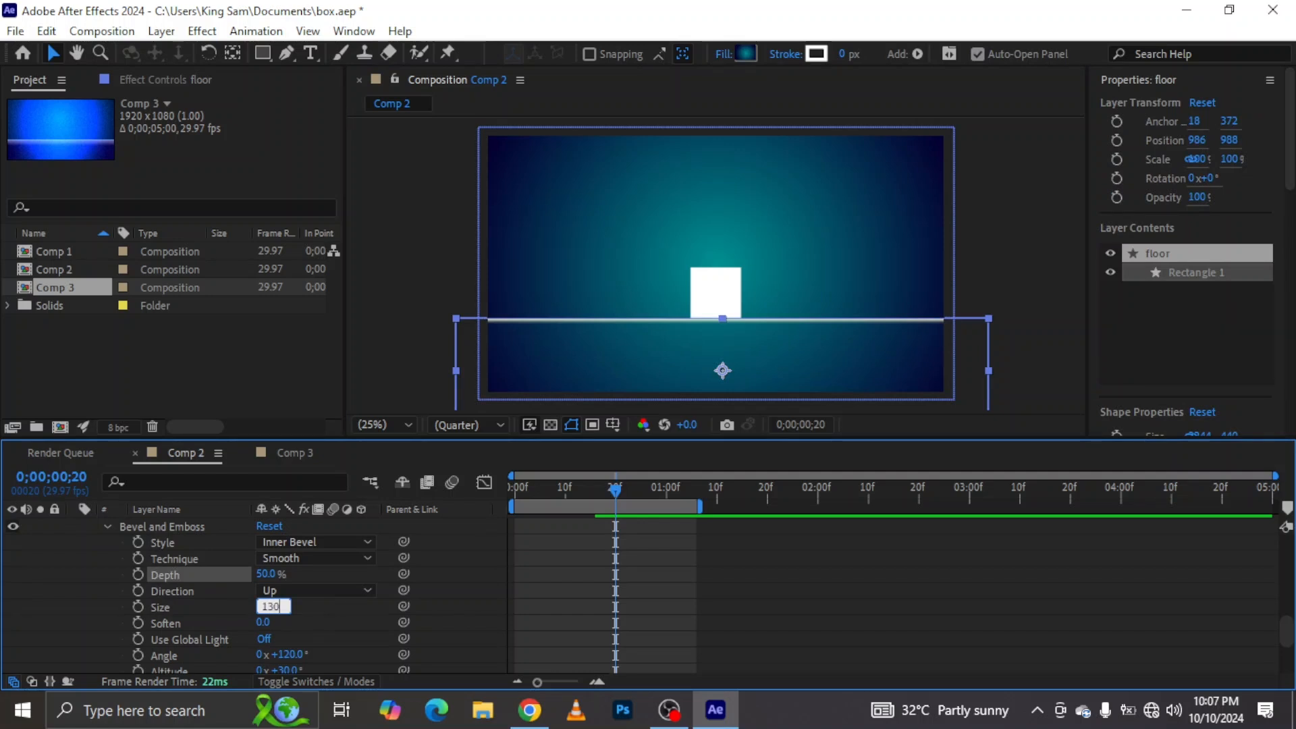
{"action": "type", "text": "30"}
{"action": "key", "text": "Return"}
- Change the highlight color of the floor's Bevel and Emboss style from white to a bright teal-cyan
{"action": "scroll", "coordinate": [287, 634], "scroll_direction": "down", "scroll_amount": 3}
{"action": "left_click", "coordinate": [267, 633]}
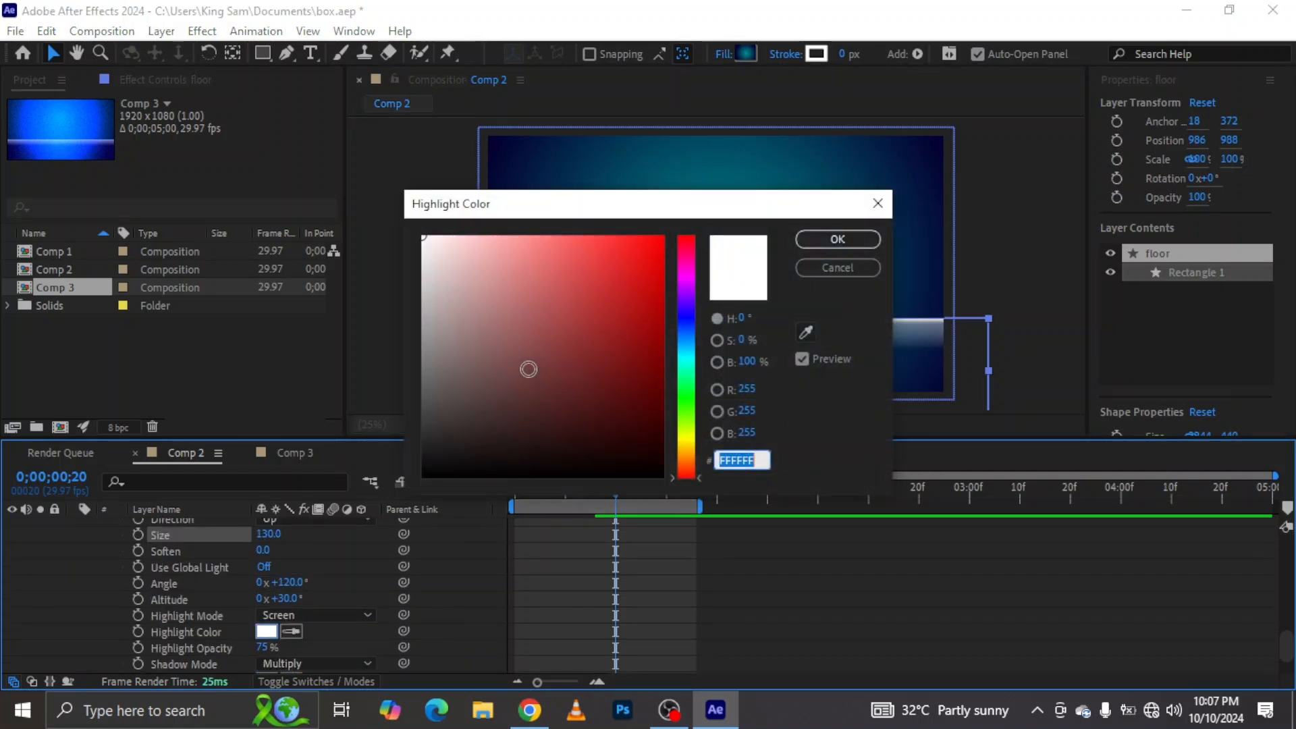
{"action": "left_click", "coordinate": [677, 358]}
{"action": "left_click_drag", "start_coordinate": [612, 351], "coordinate": [681, 260]}
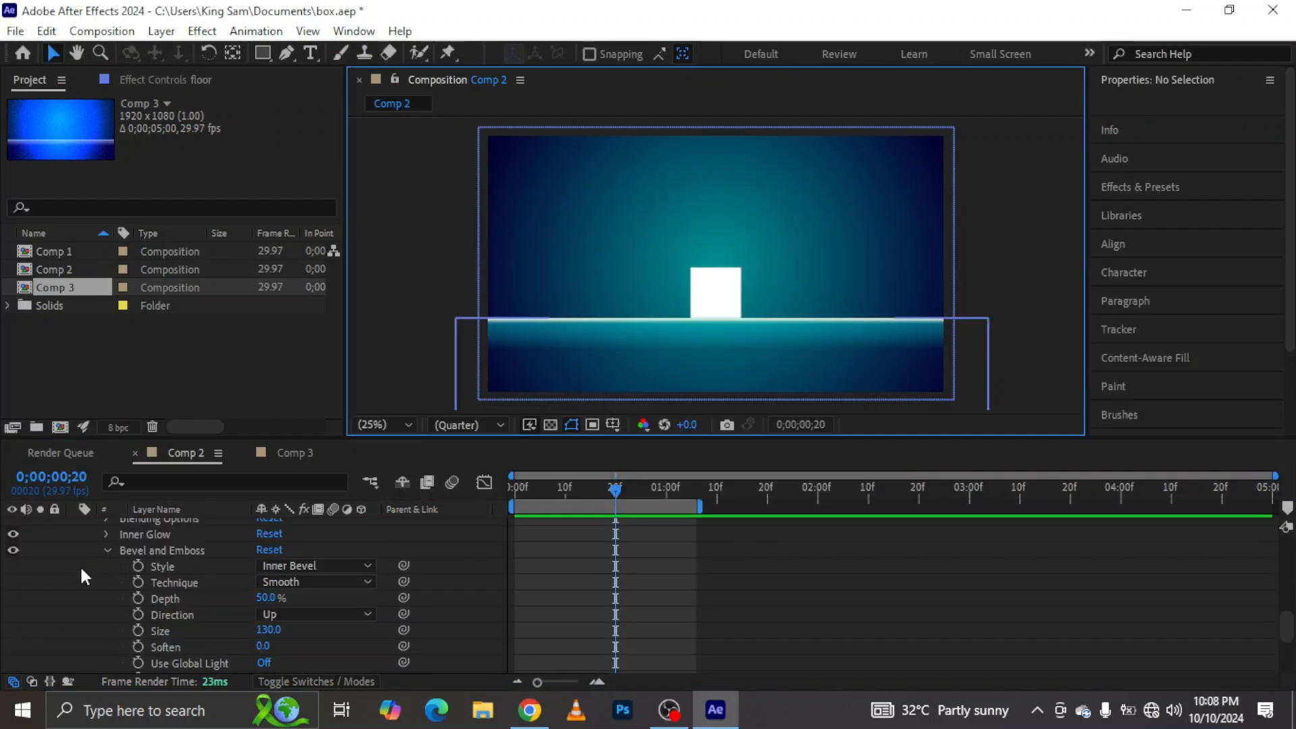
- Copy the floor's layer styles and paste them onto the box layer, Shape Layer 2
{"action": "left_click", "coordinate": [105, 549]}
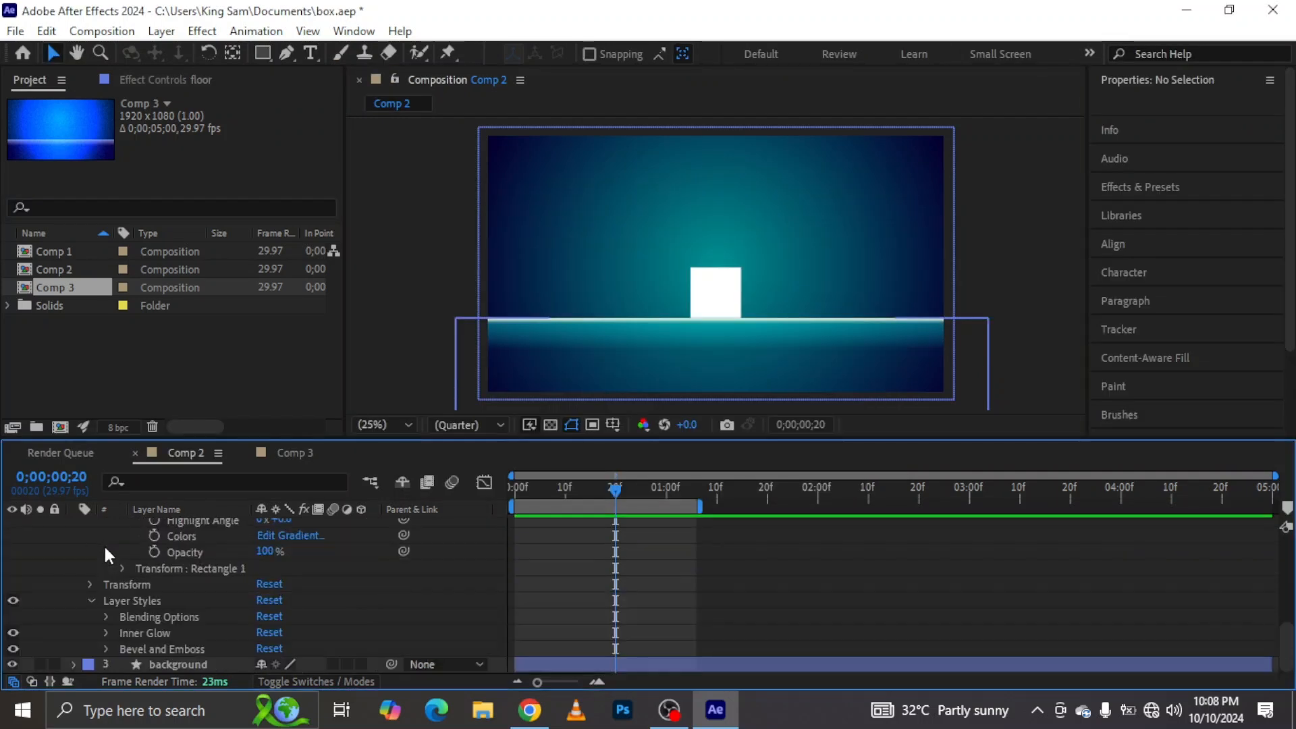
{"action": "left_click", "coordinate": [131, 597]}
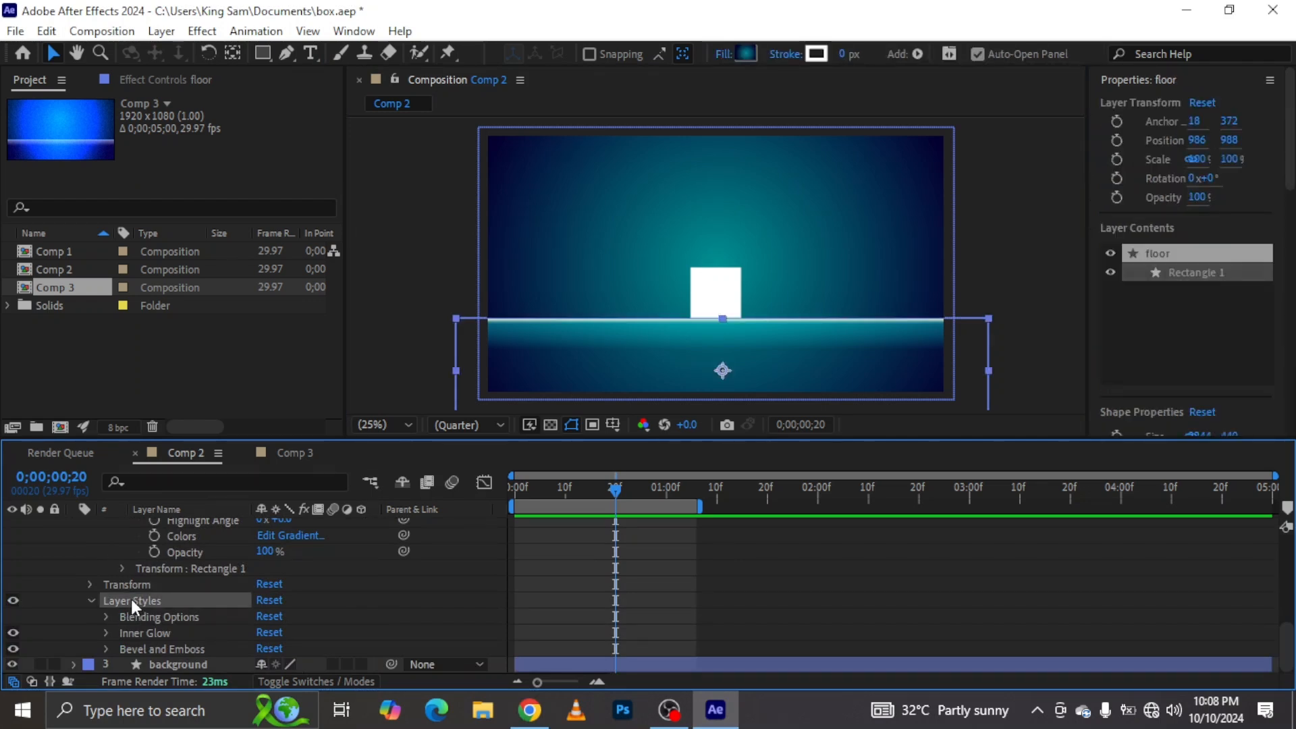
{"action": "scroll", "coordinate": [131, 598], "scroll_direction": "up", "scroll_amount": 5}
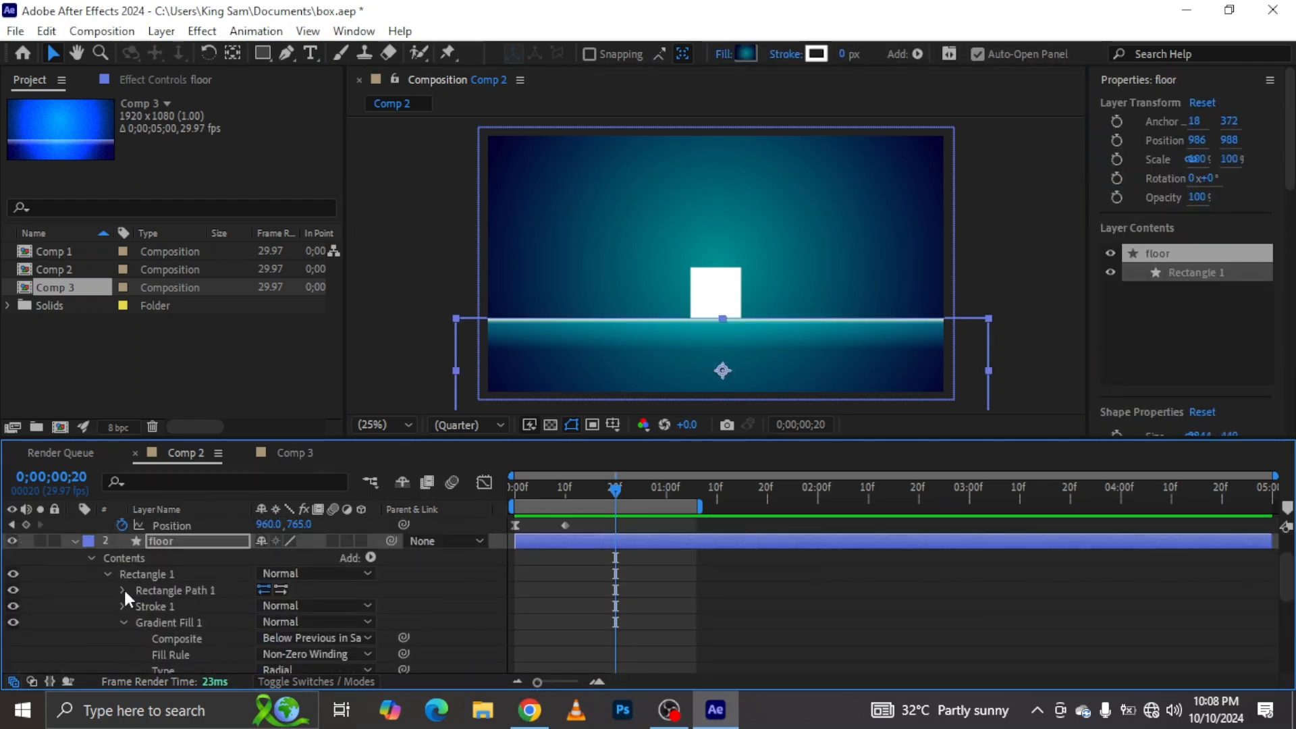
{"action": "left_click", "coordinate": [89, 555]}
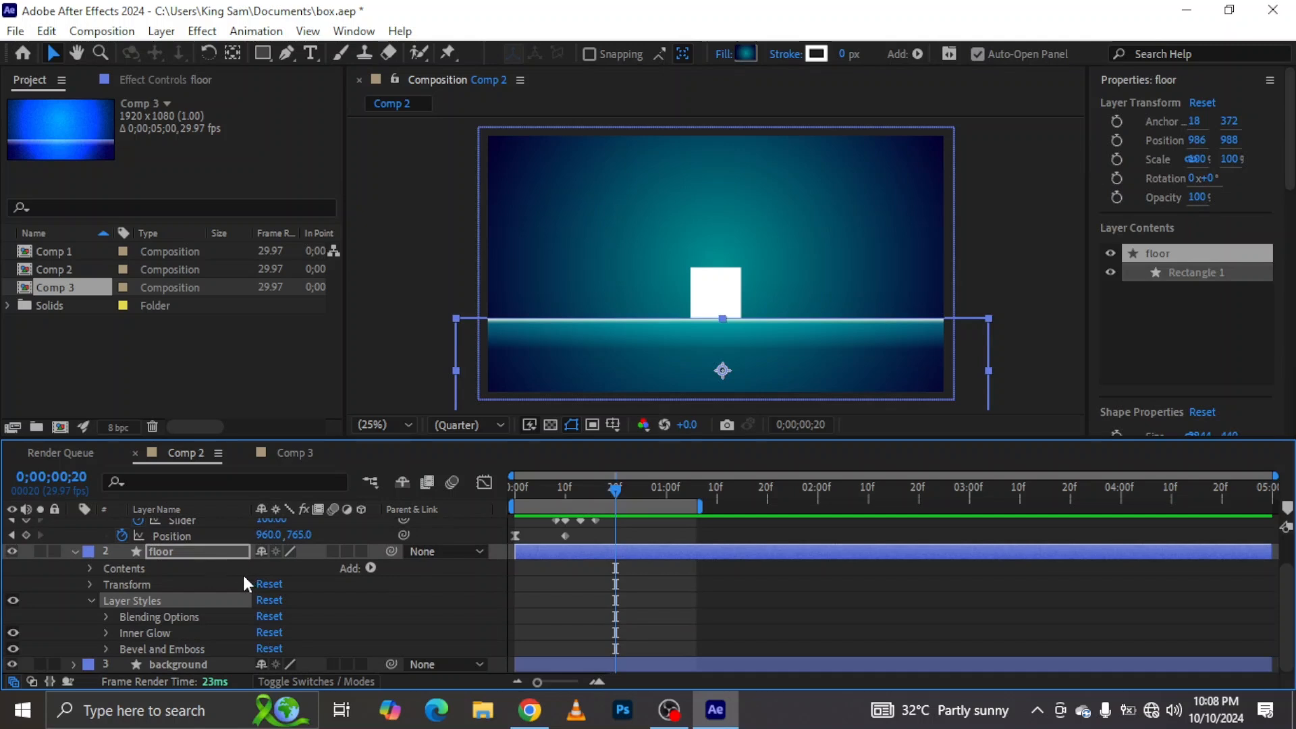
{"action": "scroll", "coordinate": [225, 573], "scroll_direction": "up", "scroll_amount": 1}
{"action": "scroll", "coordinate": [184, 540], "scroll_direction": "up", "scroll_amount": 1}
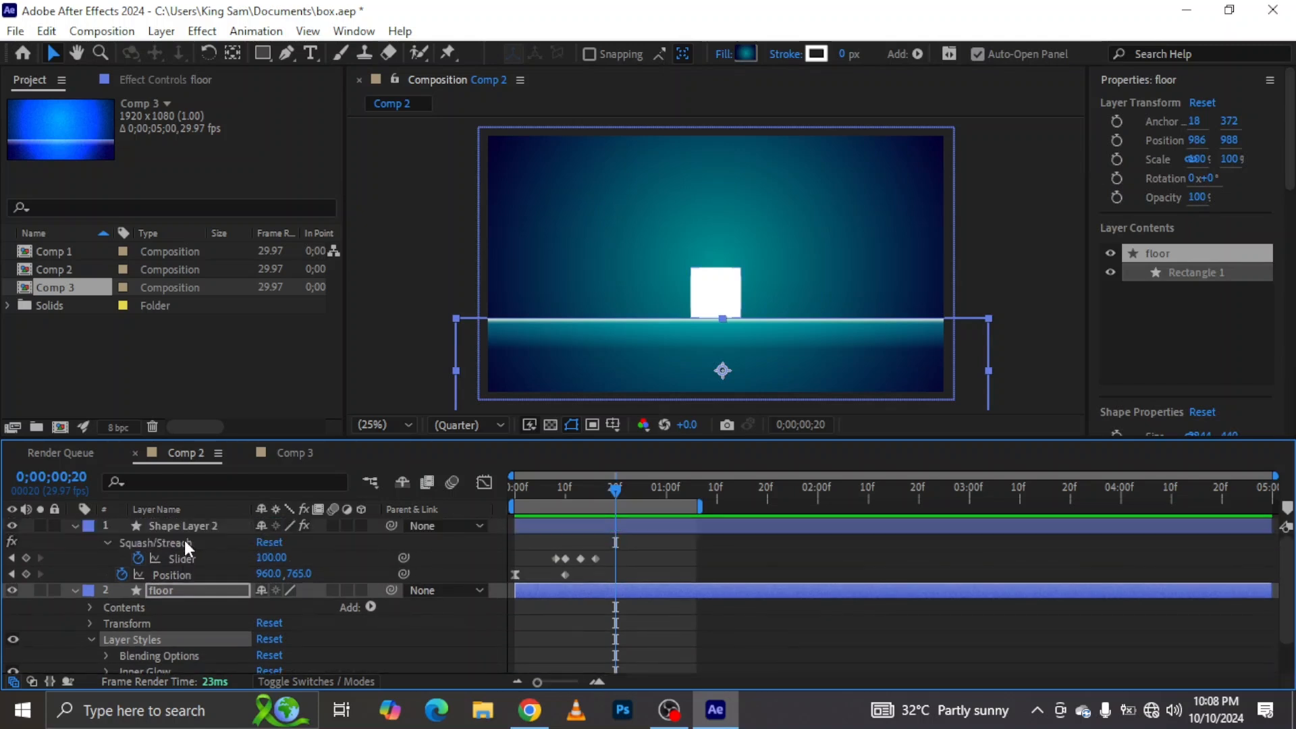
{"action": "left_click", "coordinate": [181, 524]}
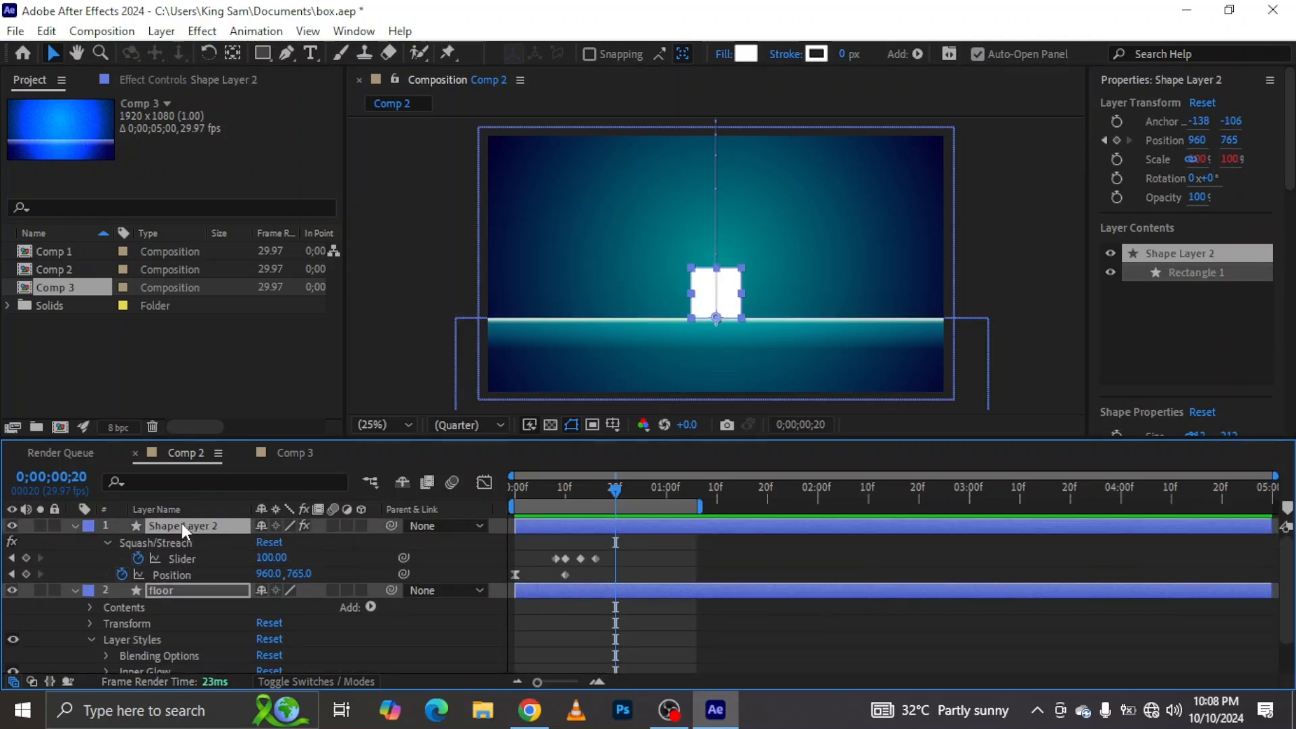
{"action": "key", "text": "ctrl+v"}
{"action": "scroll", "coordinate": [282, 505], "scroll_direction": "up", "scroll_amount": 1}
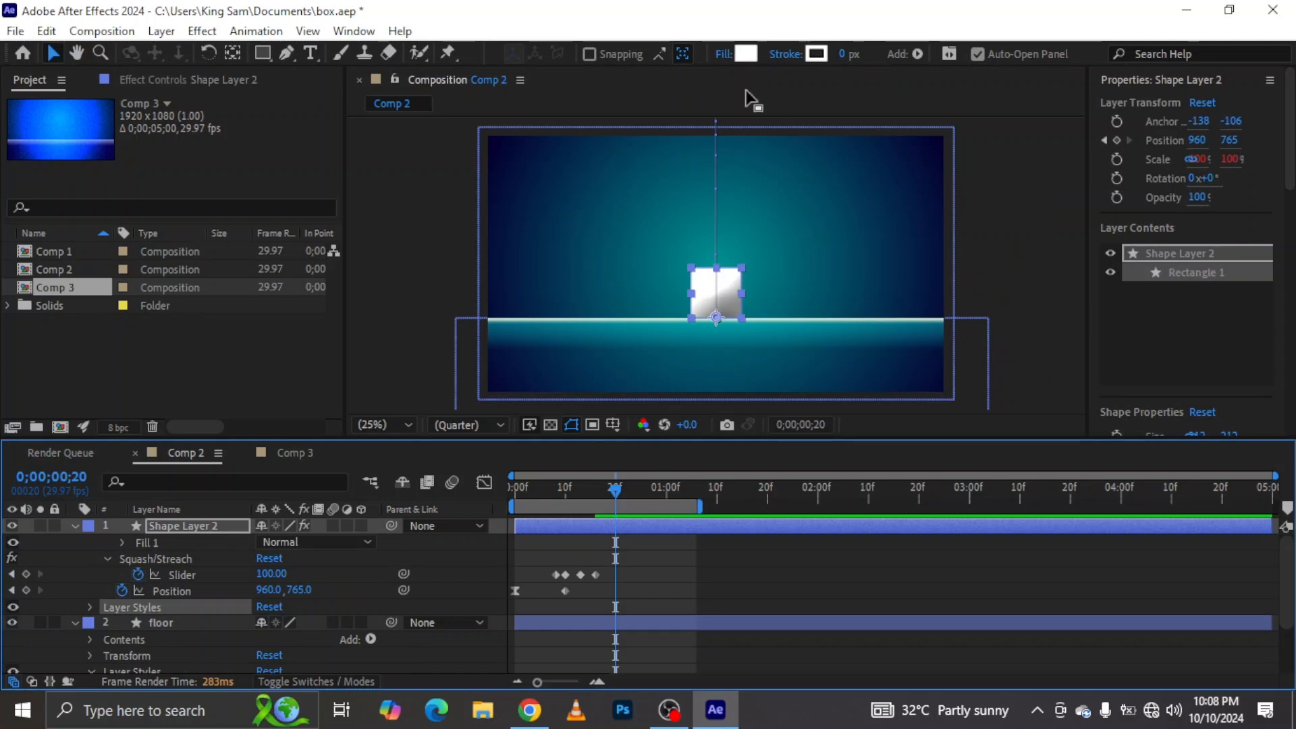
- Give the box a radial gradient fill that starts near its upper-left corner and ends at its lower-right corner
{"action": "left_click", "coordinate": [721, 54]}
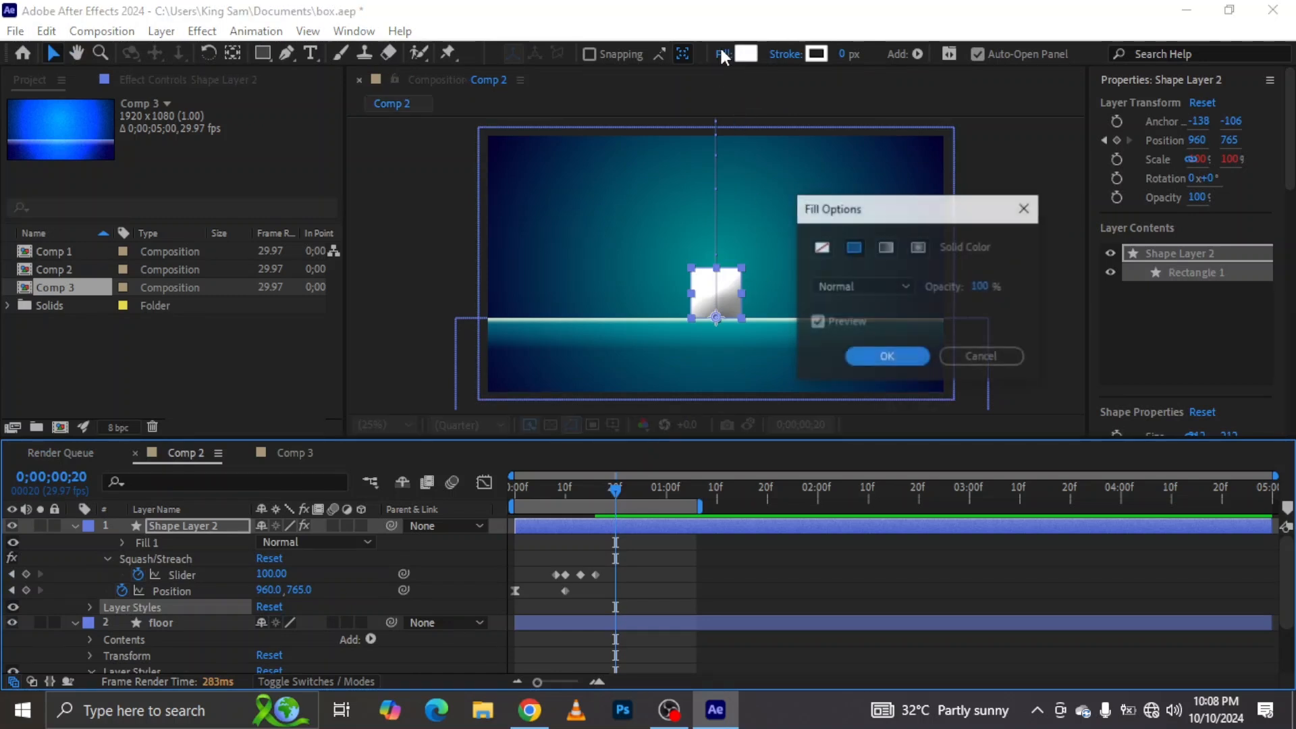
{"action": "left_click", "coordinate": [918, 250]}
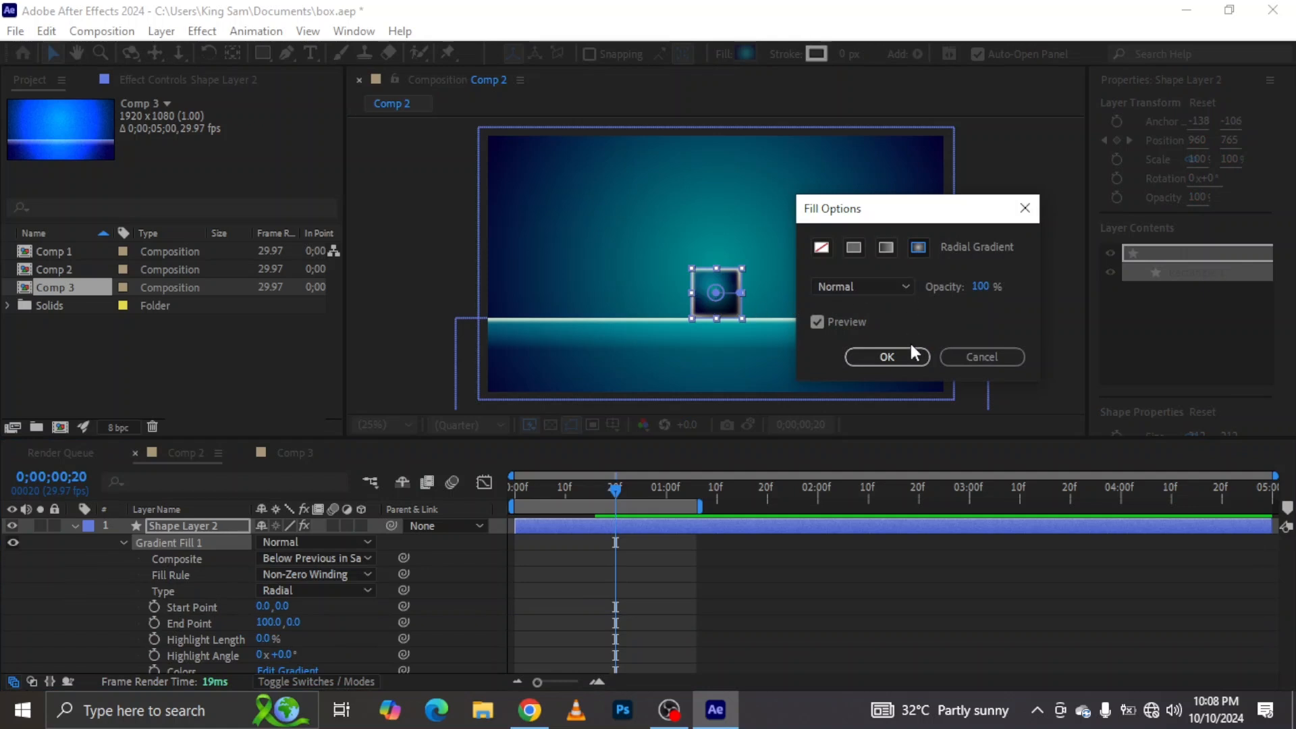
{"action": "left_click", "coordinate": [885, 356]}
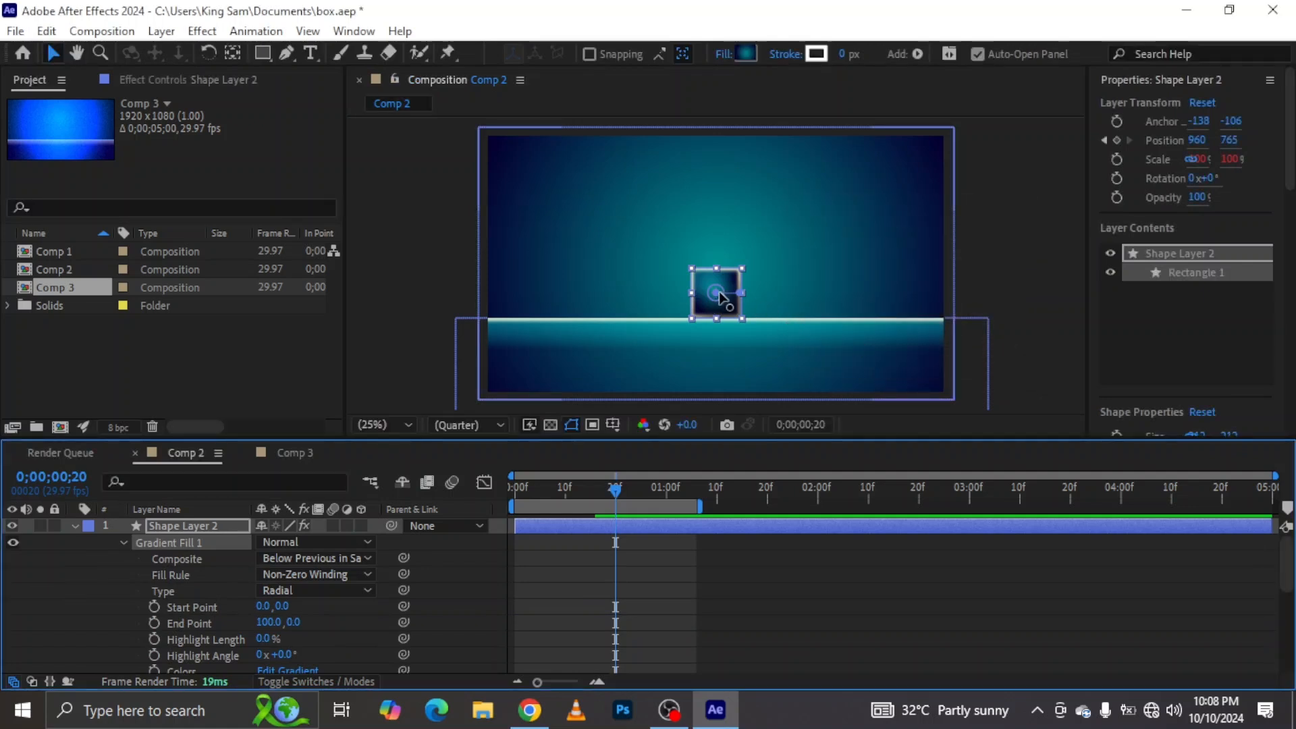
{"action": "left_click_drag", "start_coordinate": [718, 293], "coordinate": [702, 269]}
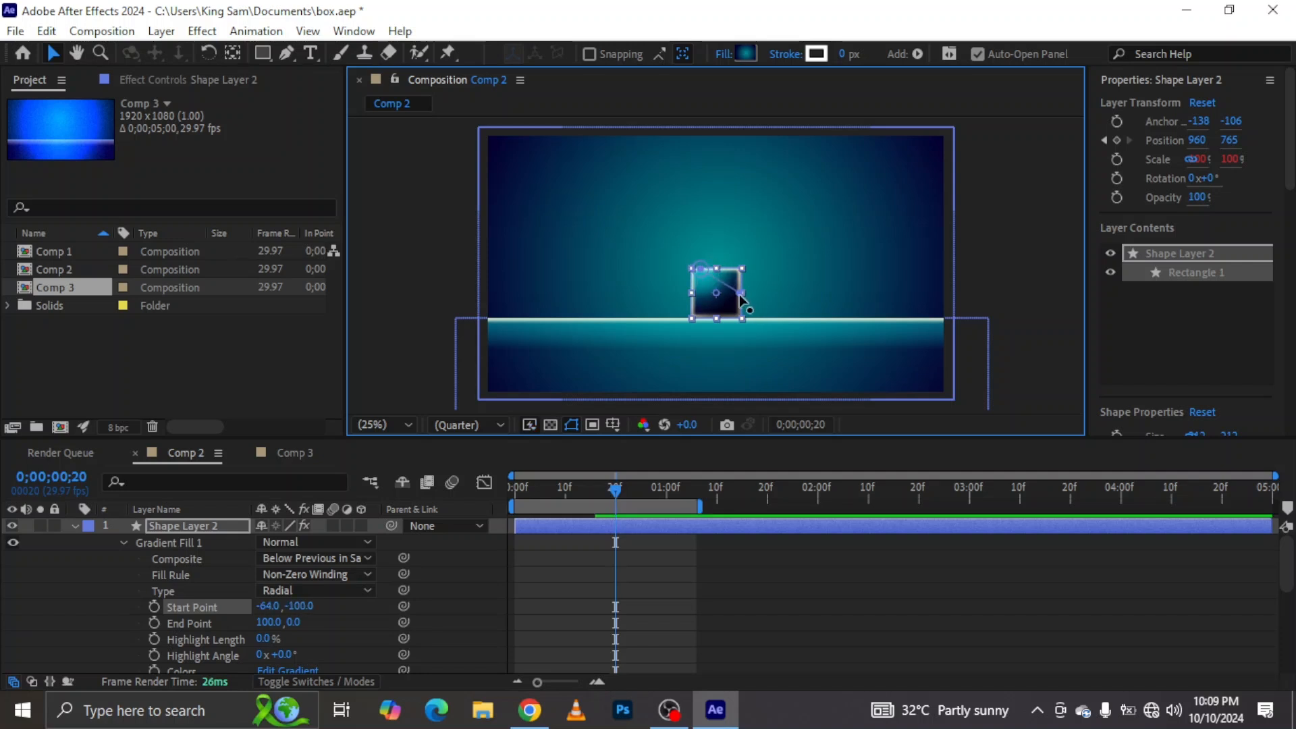
{"action": "left_click_drag", "start_coordinate": [740, 312], "coordinate": [743, 326]}
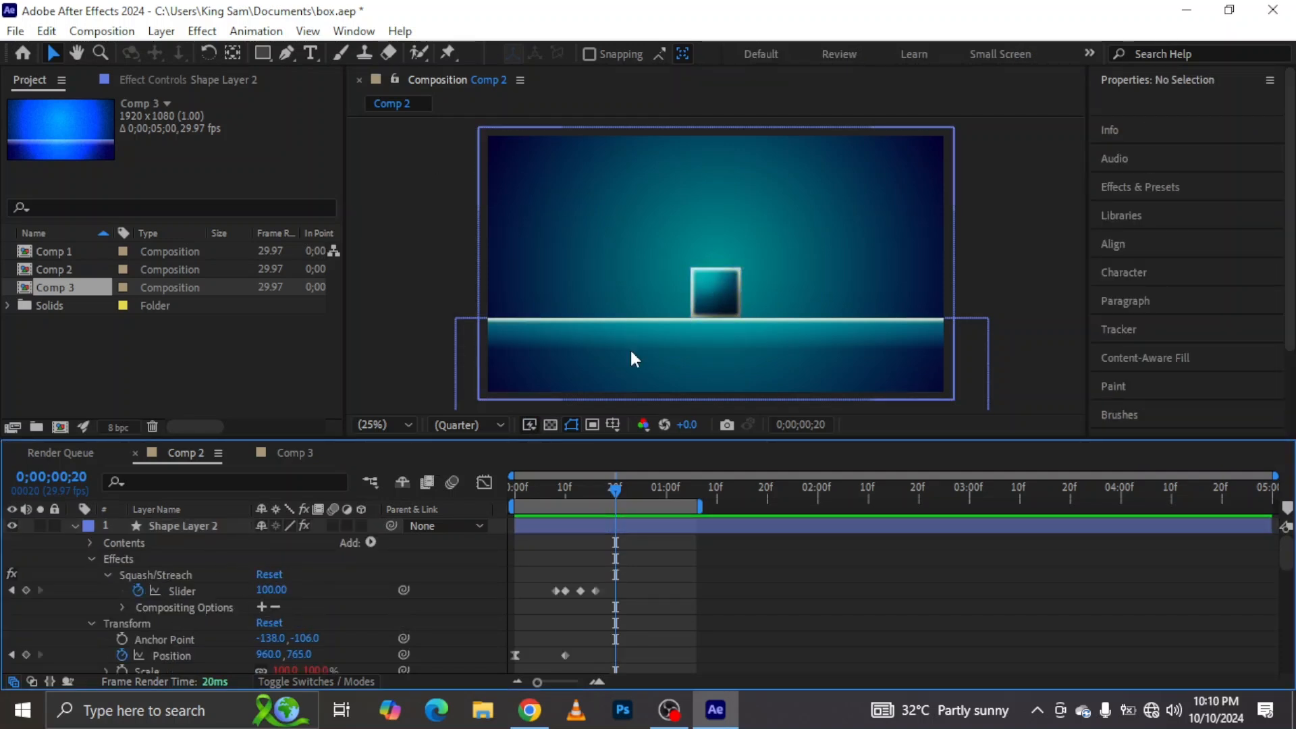
- Set the box's Inner Glow choke to 35% and its size to 15
{"action": "left_click", "coordinate": [90, 559]}
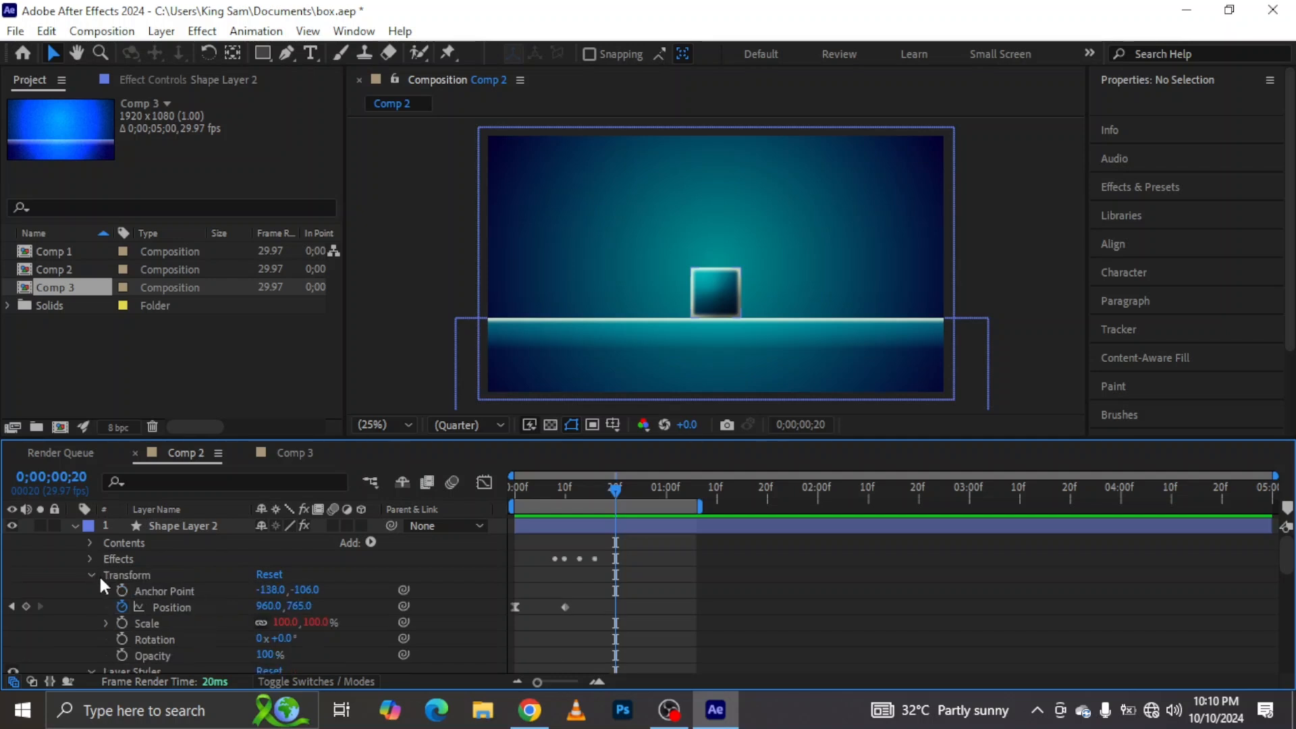
{"action": "left_click", "coordinate": [91, 575]}
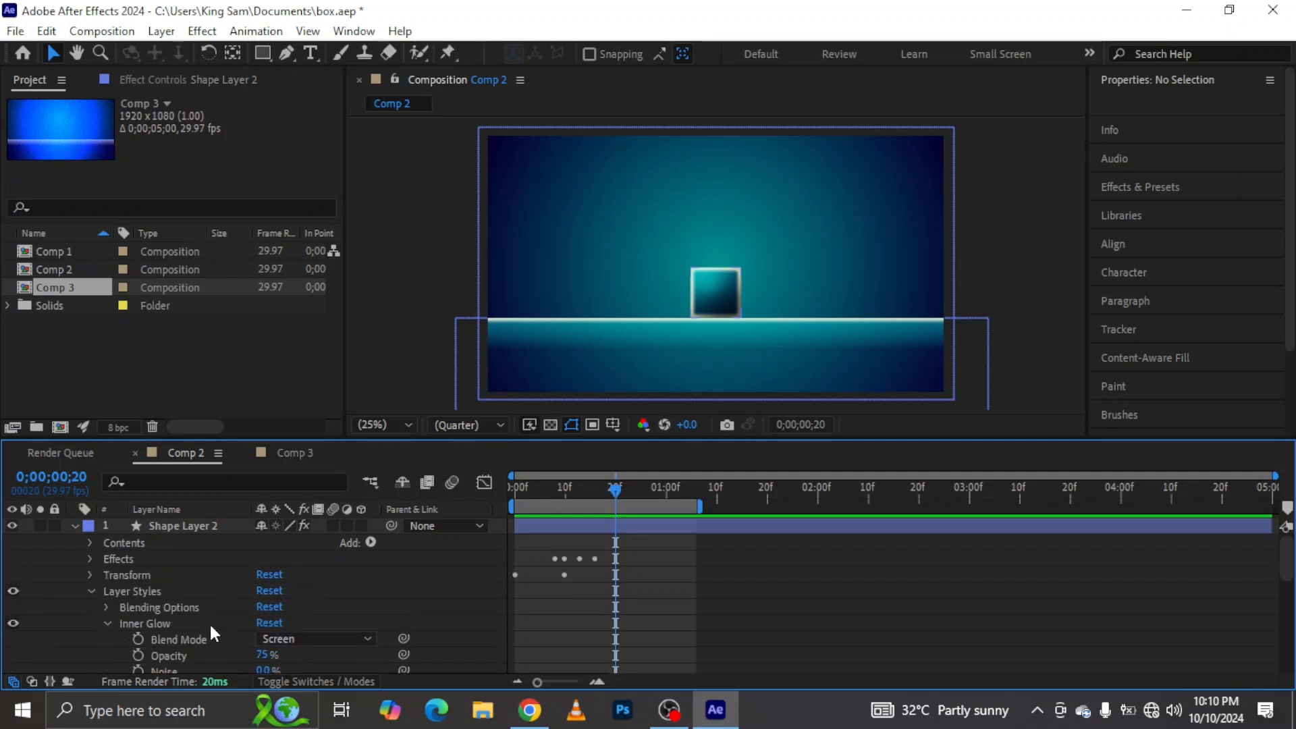
{"action": "left_click", "coordinate": [107, 623]}
{"action": "left_click", "coordinate": [107, 621]}
{"action": "scroll", "coordinate": [107, 621], "scroll_direction": "down", "scroll_amount": 3}
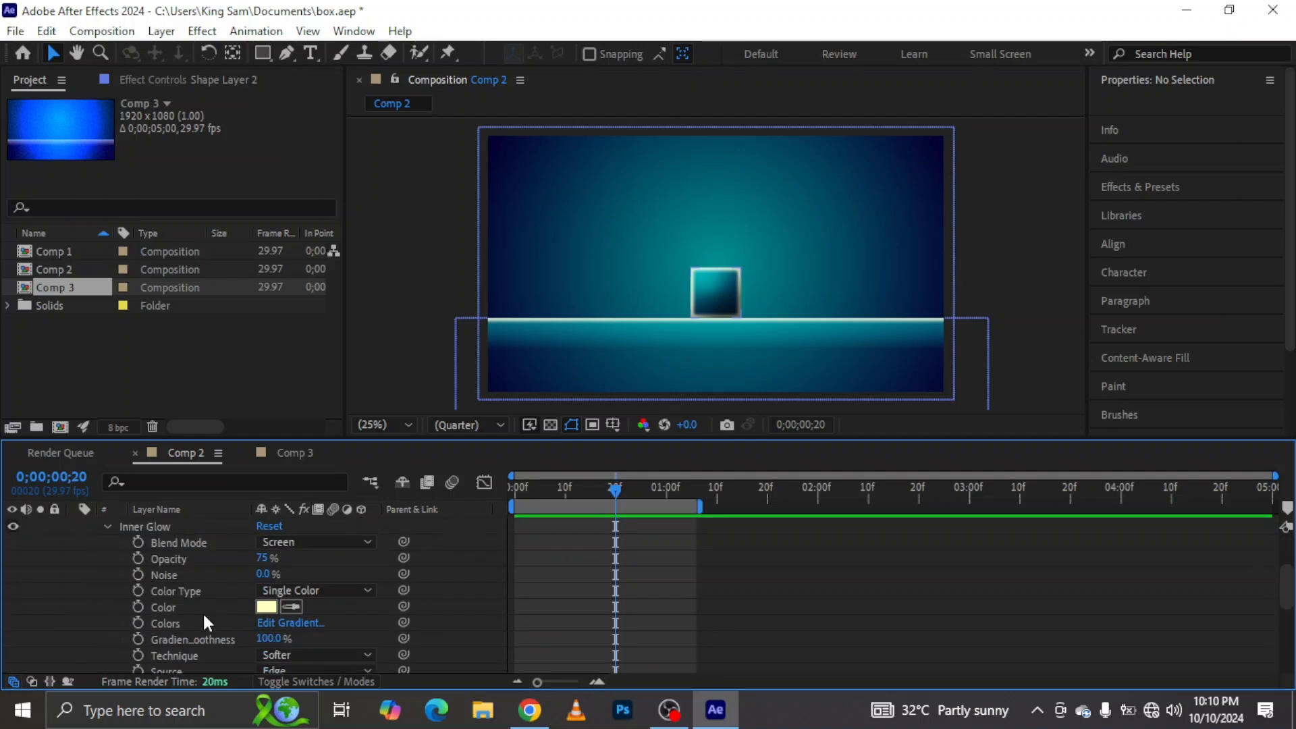
{"action": "scroll", "coordinate": [202, 611], "scroll_direction": "down", "scroll_amount": 4}
{"action": "left_click", "coordinate": [266, 555]}
{"action": "type", "text": "35"}
{"action": "key", "text": "Return"}
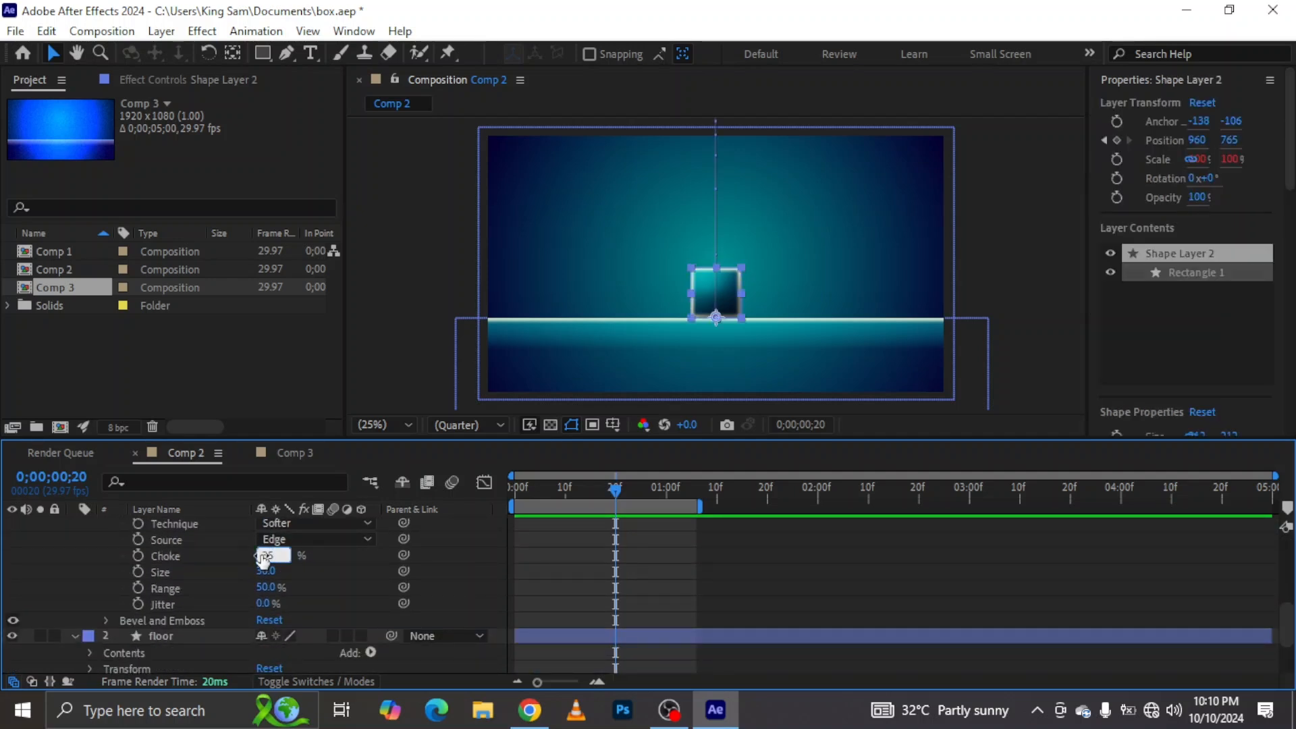
{"action": "left_click", "coordinate": [266, 572]}
{"action": "type", "text": "10"}
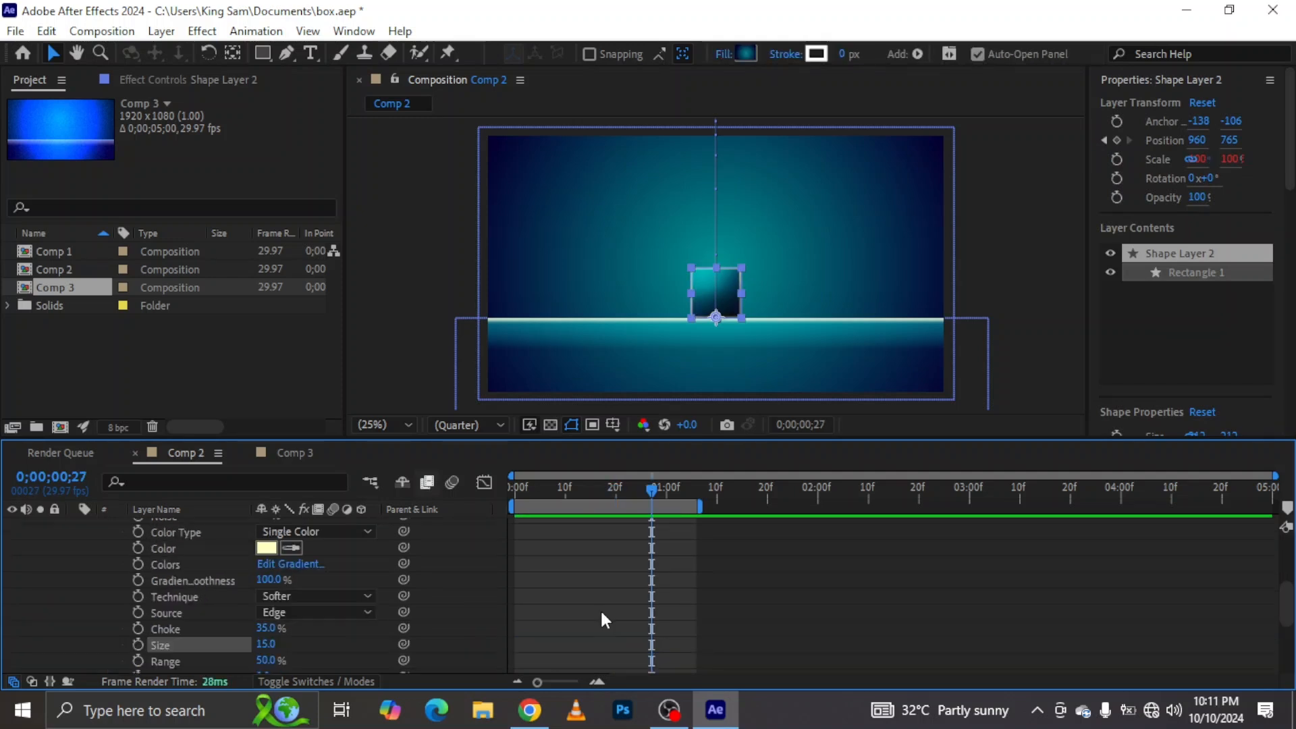
- Collapse the box and floor layers and add a new adjustment layer to Comp 2
{"action": "scroll", "coordinate": [603, 619], "scroll_direction": "up", "scroll_amount": 3}
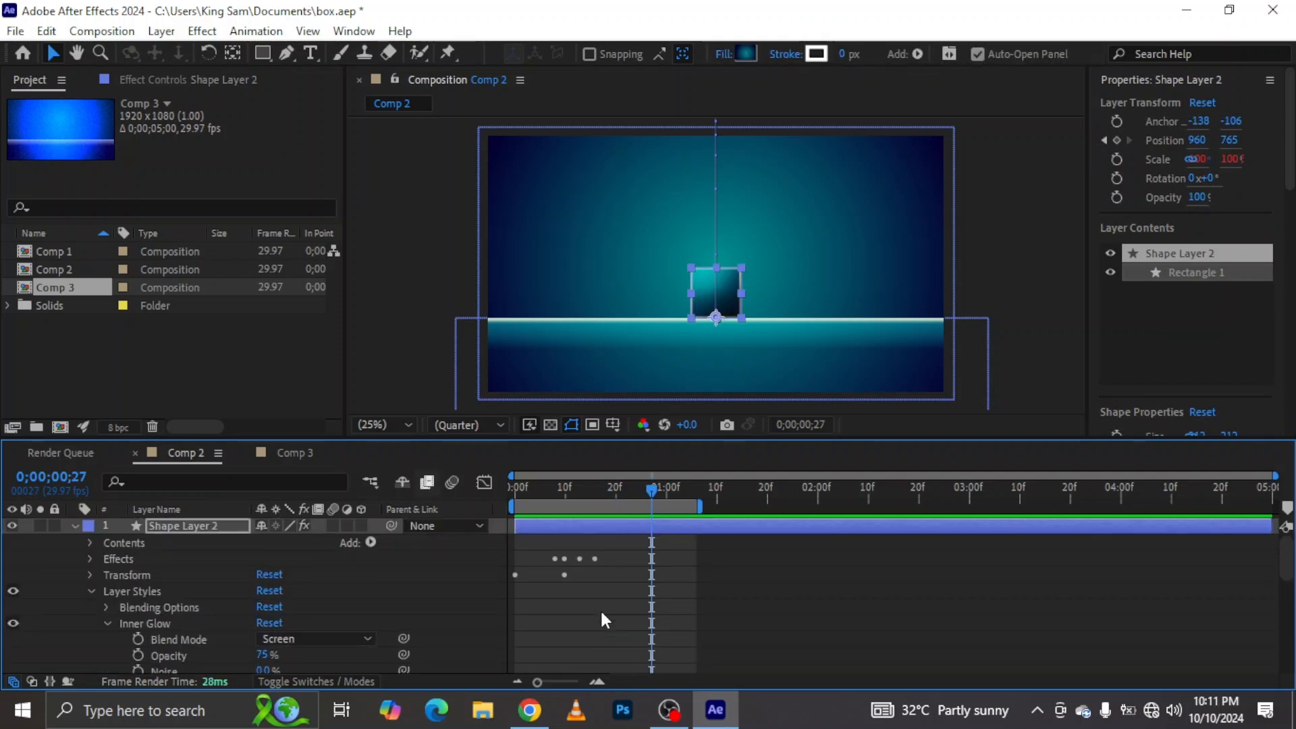
{"action": "left_click", "coordinate": [74, 526]}
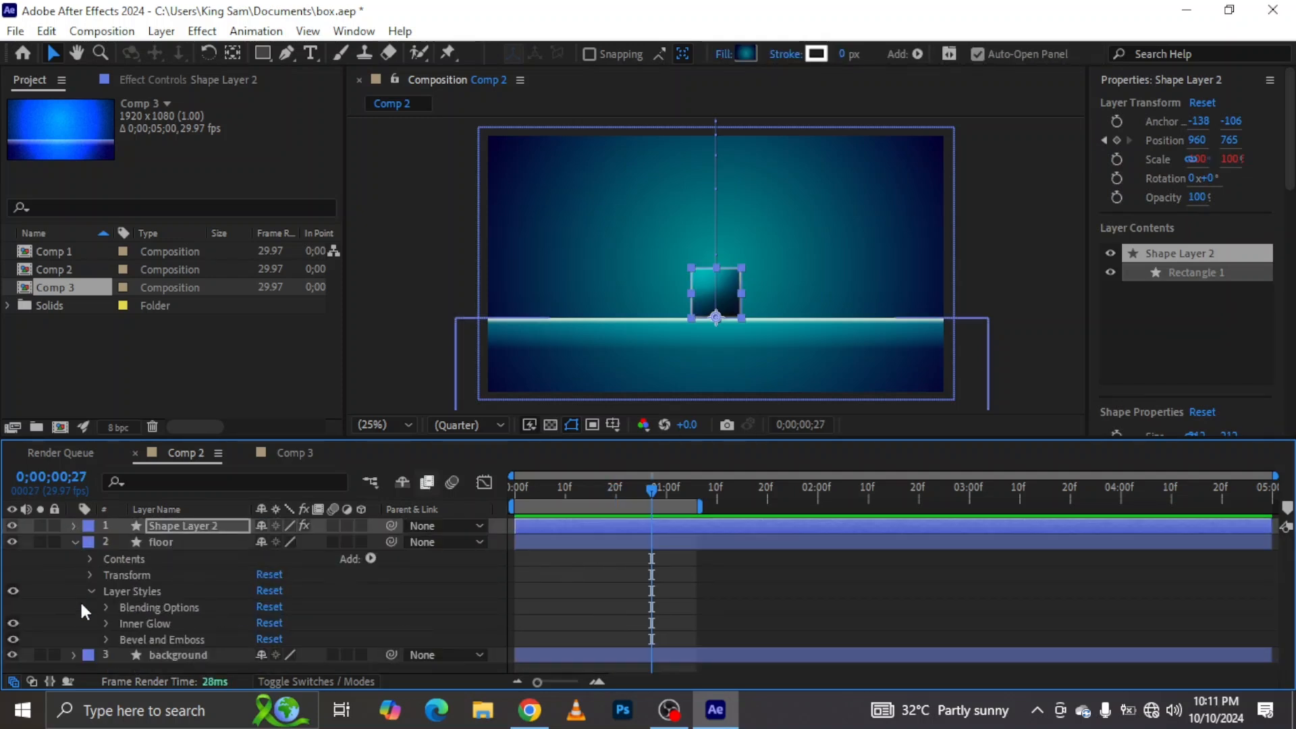
{"action": "left_click", "coordinate": [74, 542]}
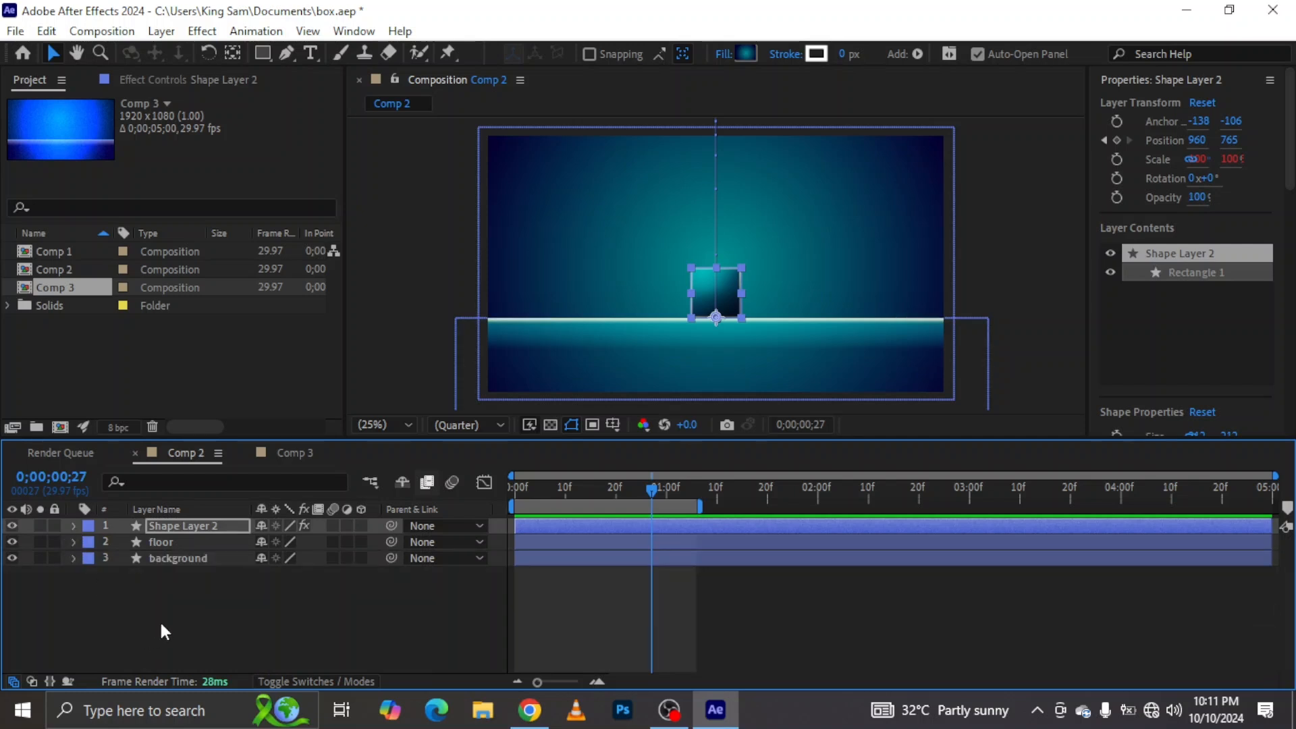
{"action": "right_click", "coordinate": [164, 632]}
{"action": "mouse_move", "coordinate": [247, 399]}
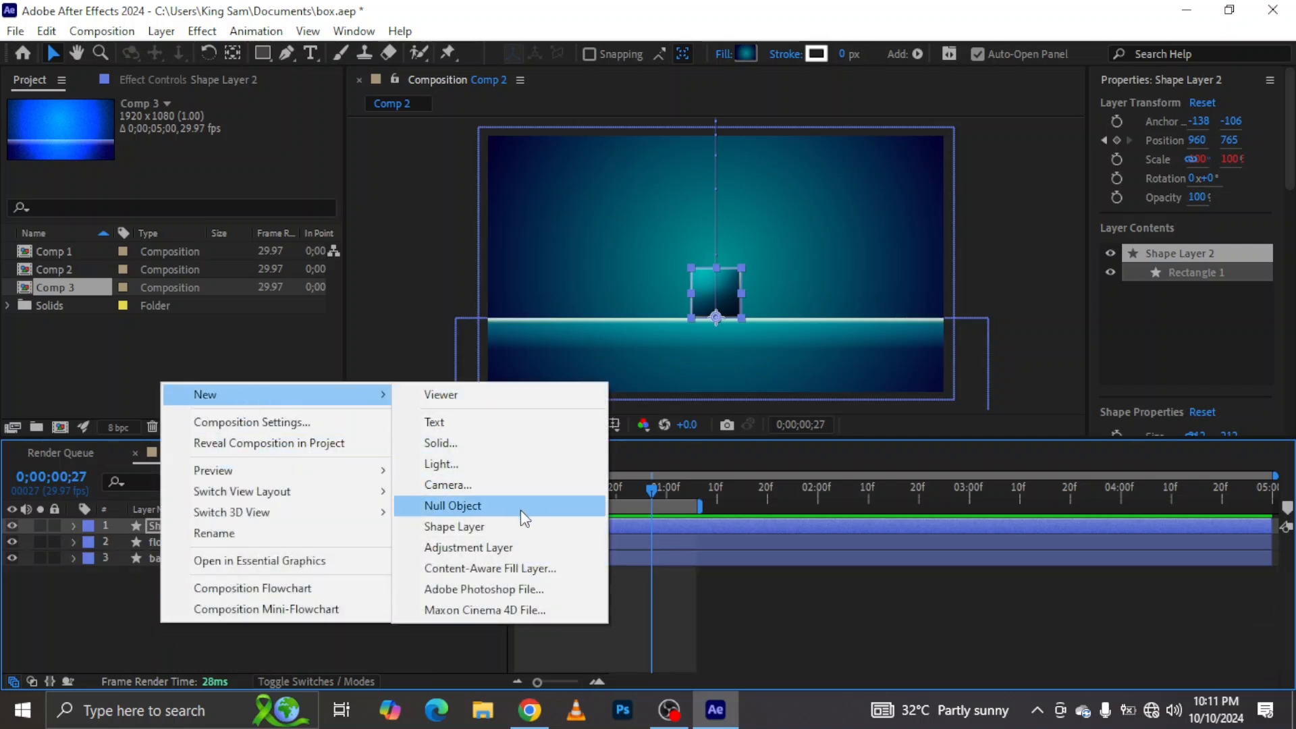
{"action": "left_click", "coordinate": [486, 548]}
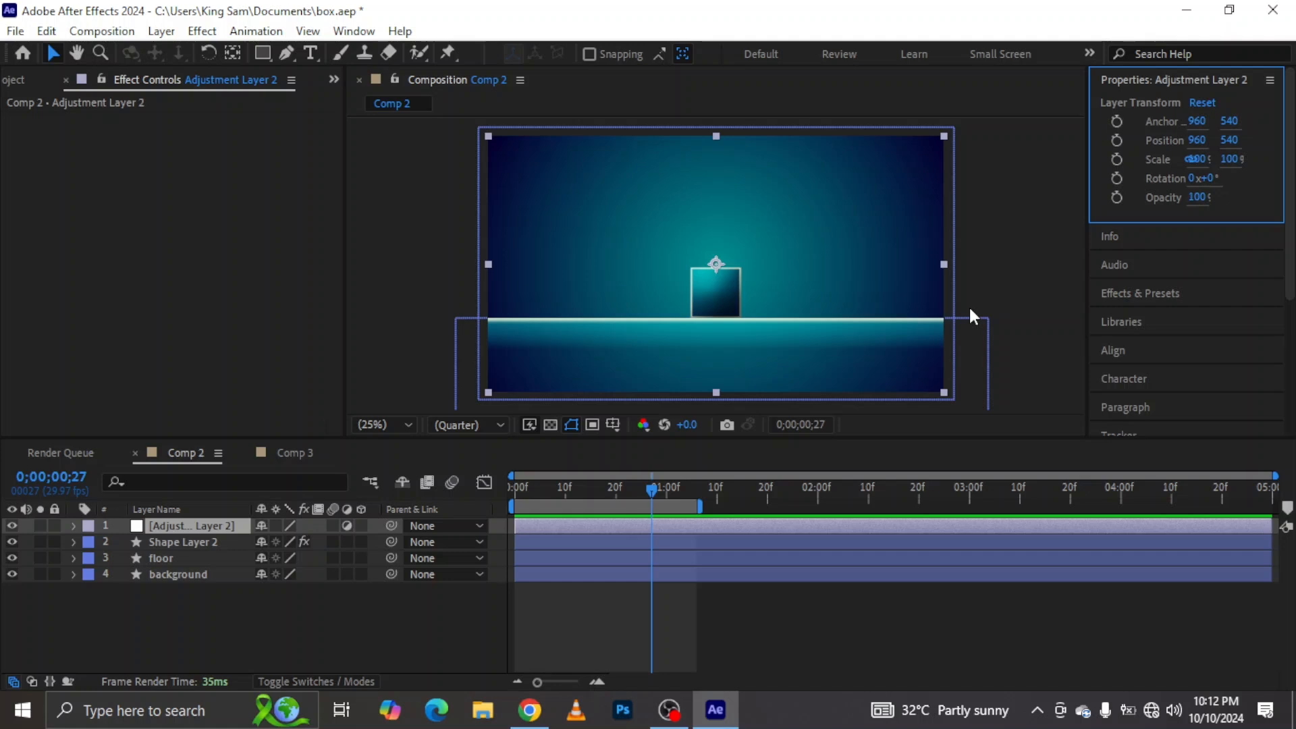
- Find the Noise effect and apply it to the adjustment layer
{"action": "left_click", "coordinate": [1117, 294]}
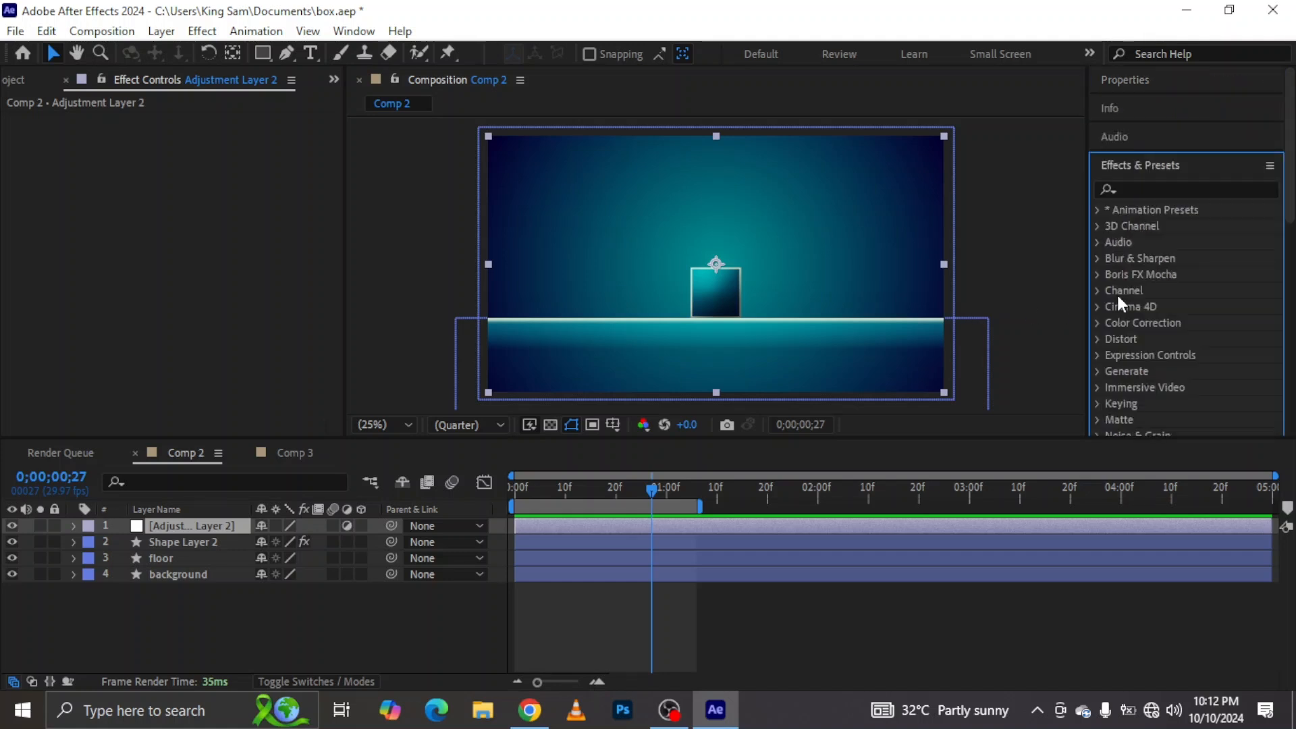
{"action": "left_click", "coordinate": [1150, 185]}
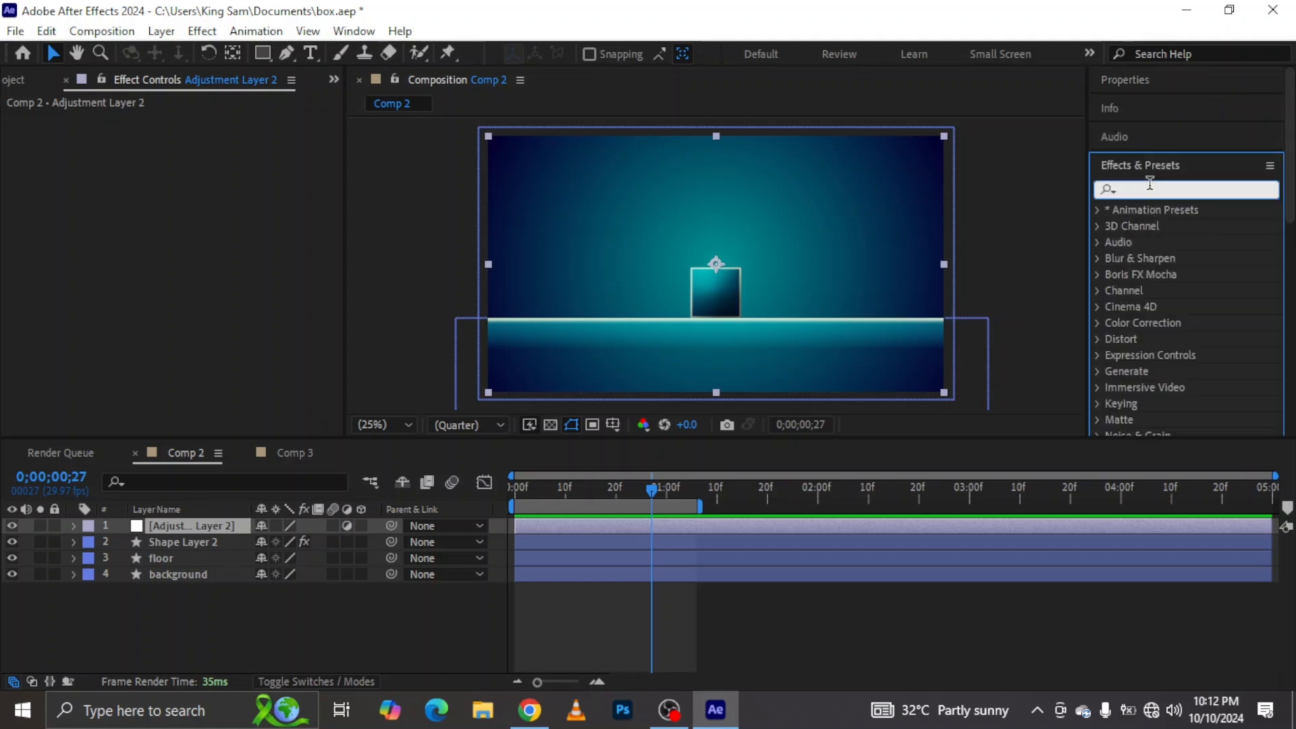
{"action": "type", "text": "noui"}
{"action": "key", "text": "BackSpace"}
{"action": "key", "text": "BackSpace"}
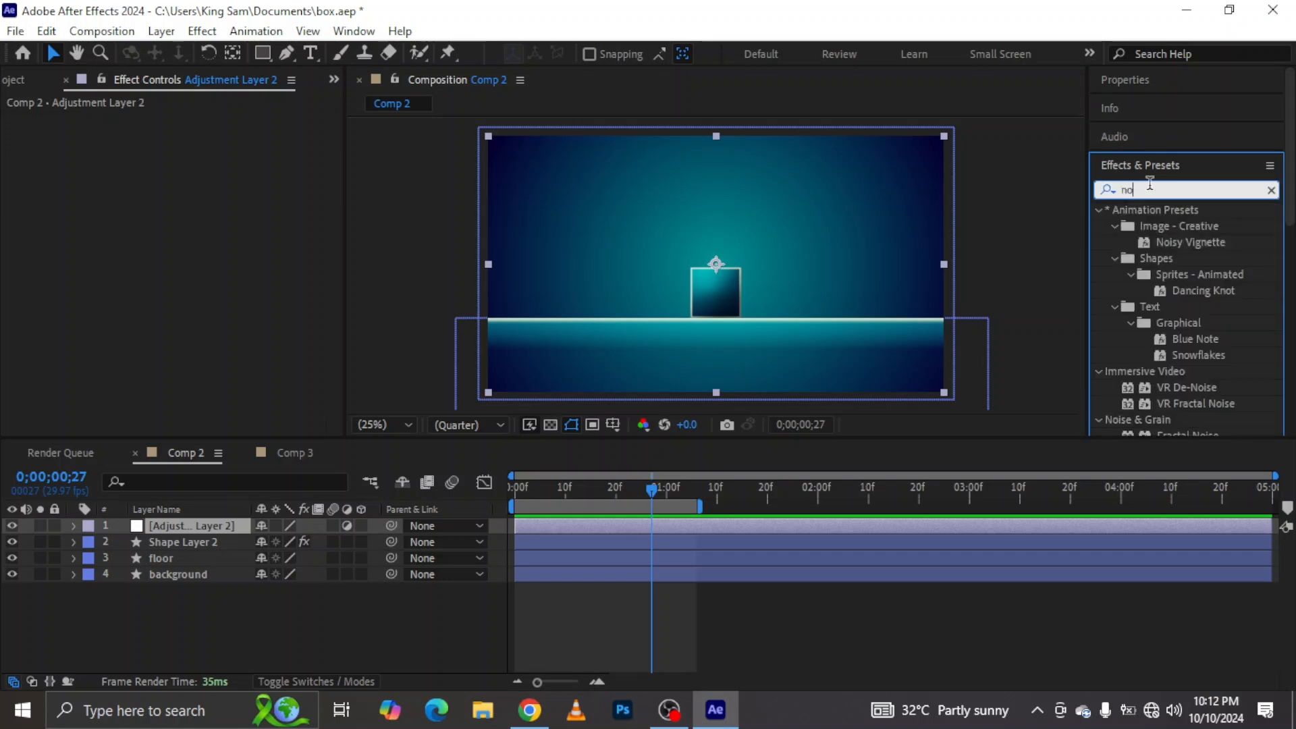
{"action": "type", "text": "i"}
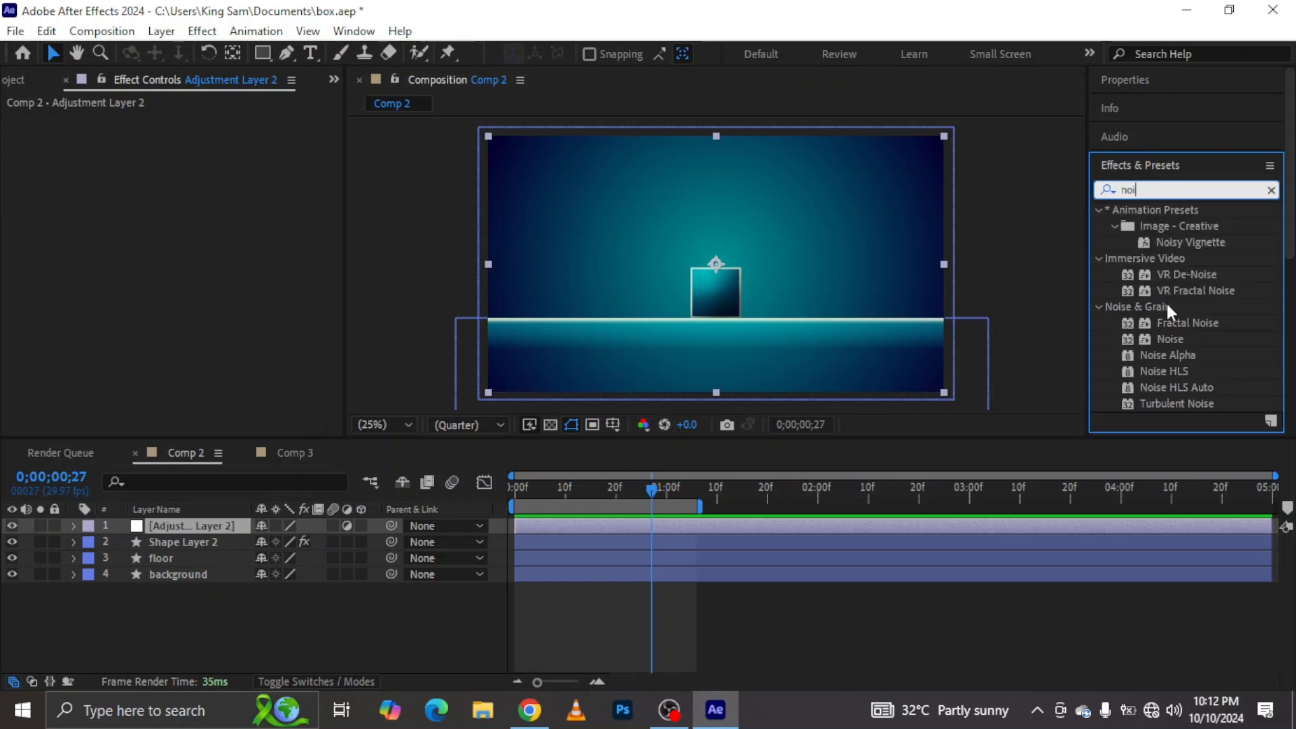
{"action": "left_click_drag", "start_coordinate": [1164, 335], "coordinate": [209, 527]}
- Set the amount of noise to 6% and turn off color noise
{"action": "left_click", "coordinate": [194, 136]}
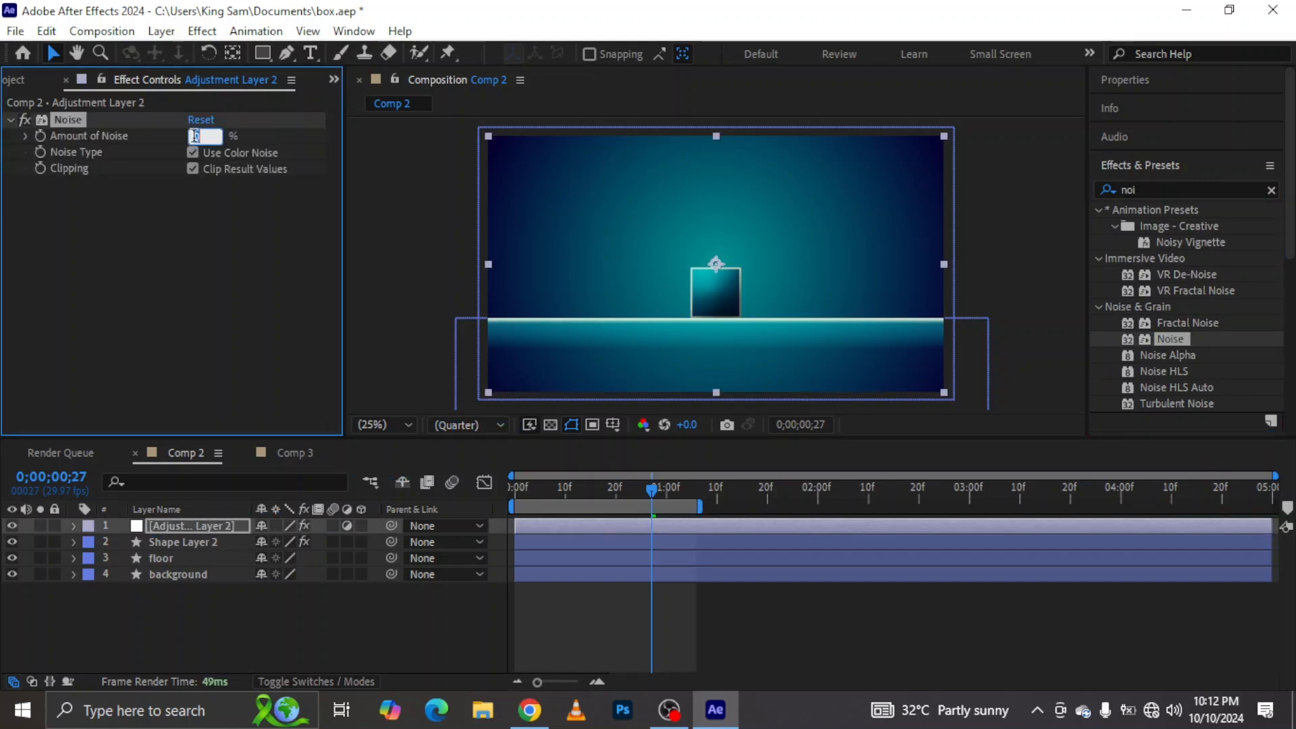
{"action": "type", "text": "6"}
{"action": "key", "text": "Return"}
{"action": "left_click", "coordinate": [193, 153]}
{"action": "key", "text": "space"}
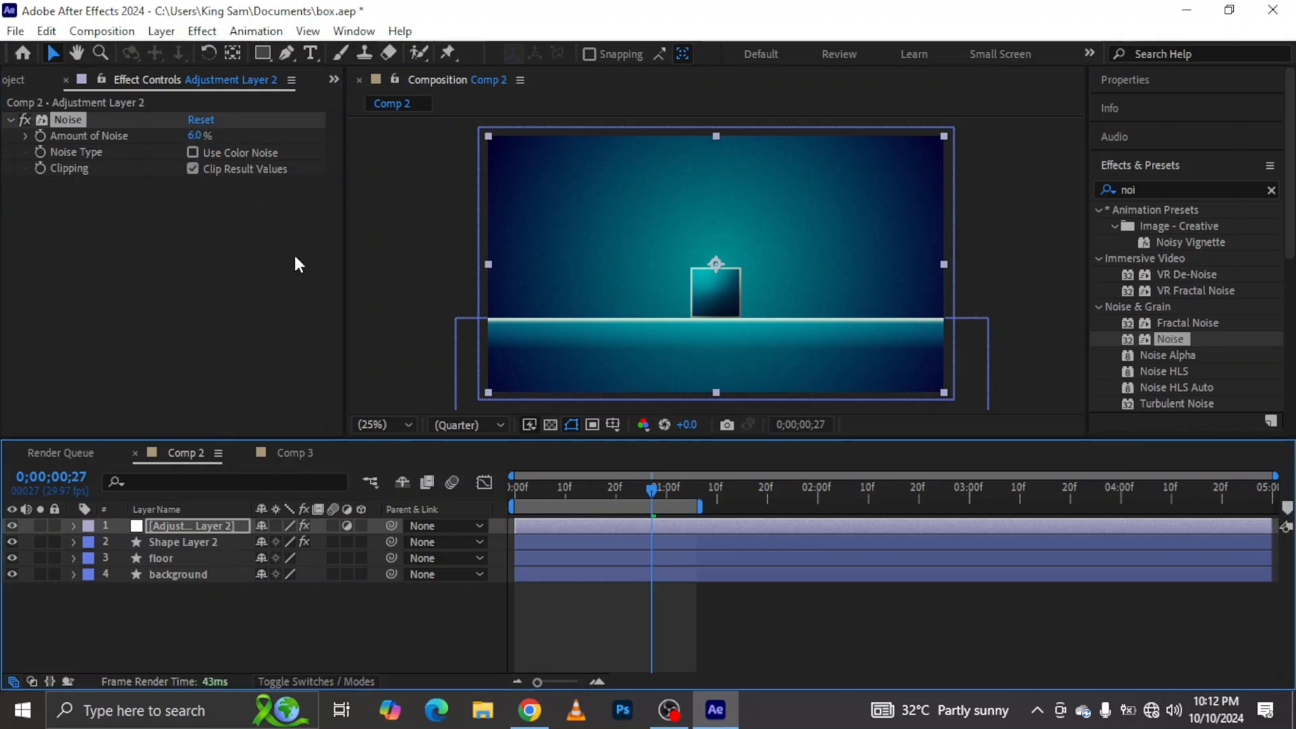
- Apply the Posterize effect to the adjustment layer and set its level to 10
{"action": "left_click", "coordinate": [1272, 190]}
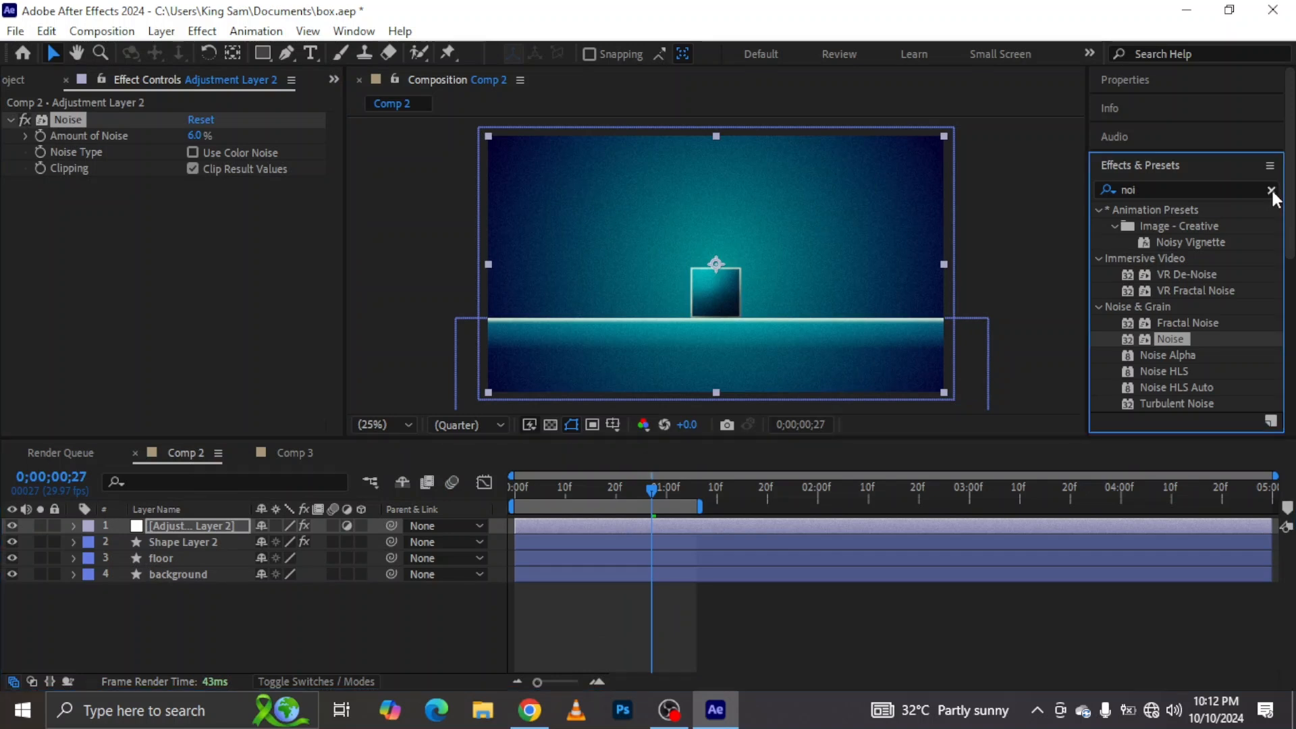
{"action": "type", "text": "po"}
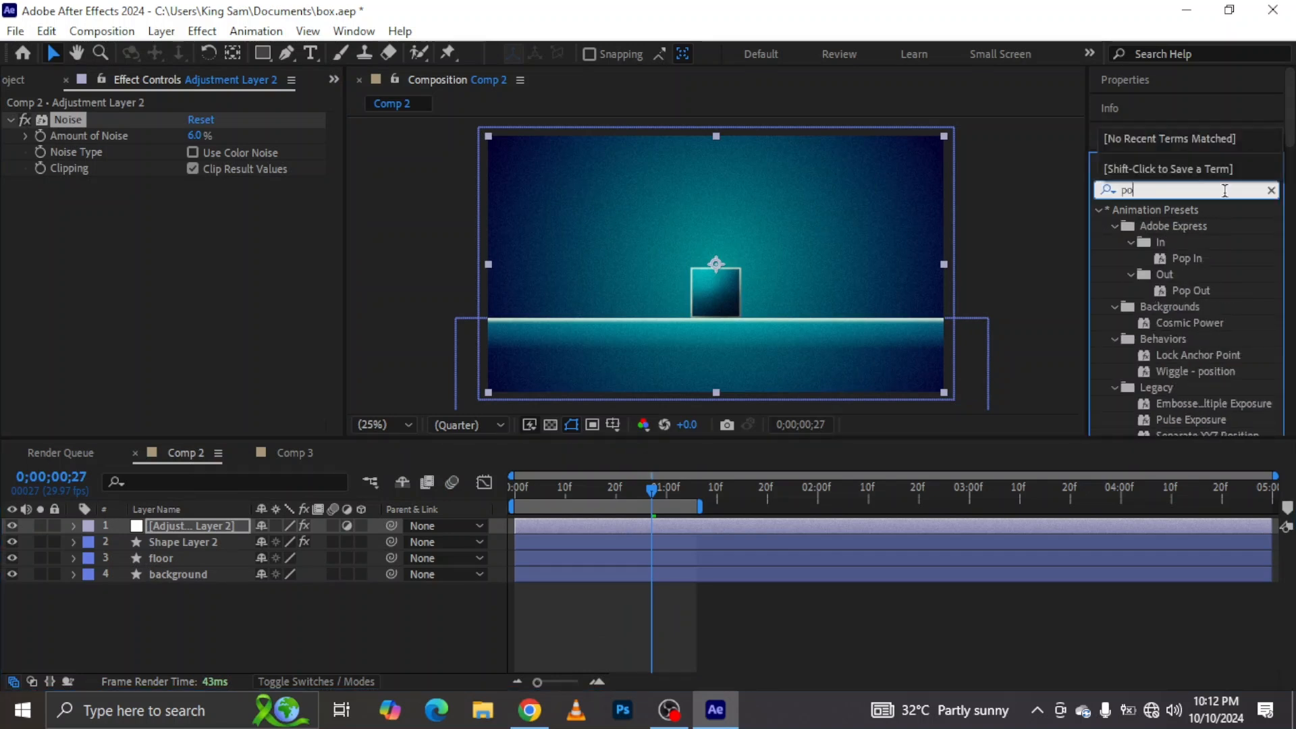
{"action": "type", "text": "st"}
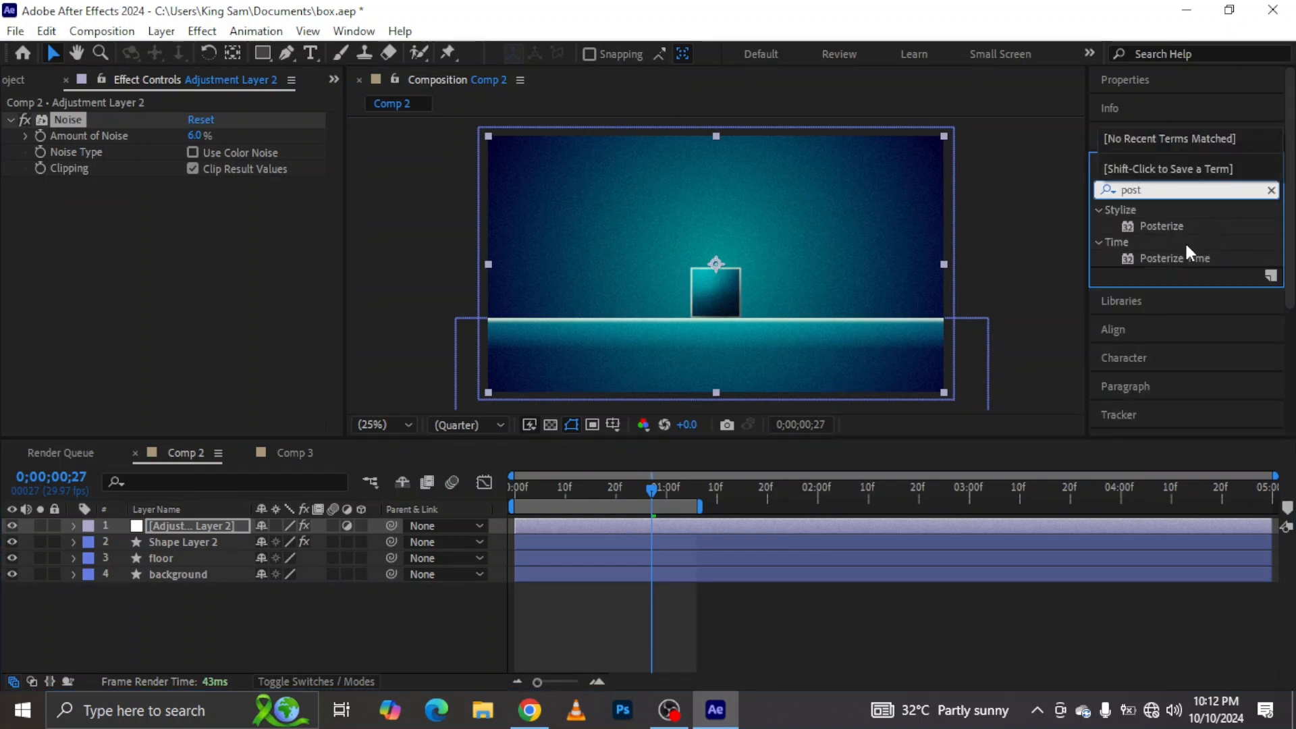
{"action": "double_click", "coordinate": [1159, 226]}
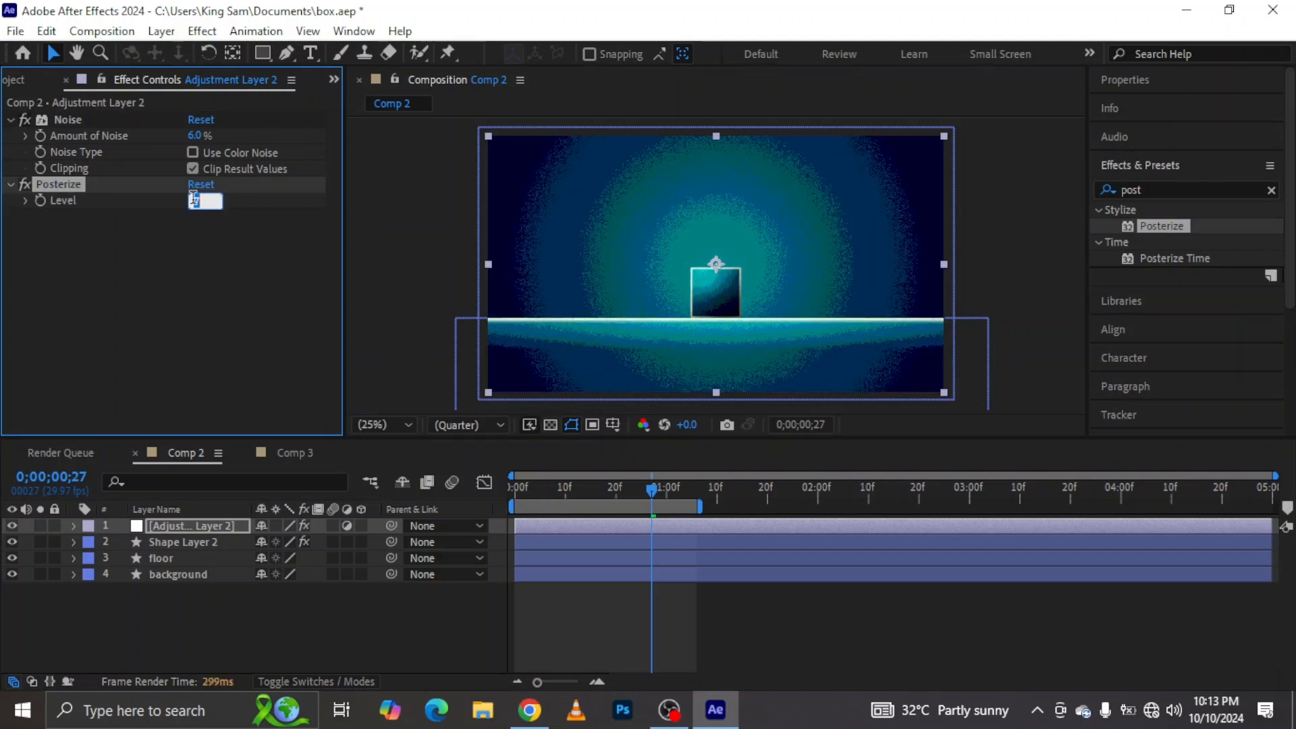
{"action": "key", "text": "Return"}
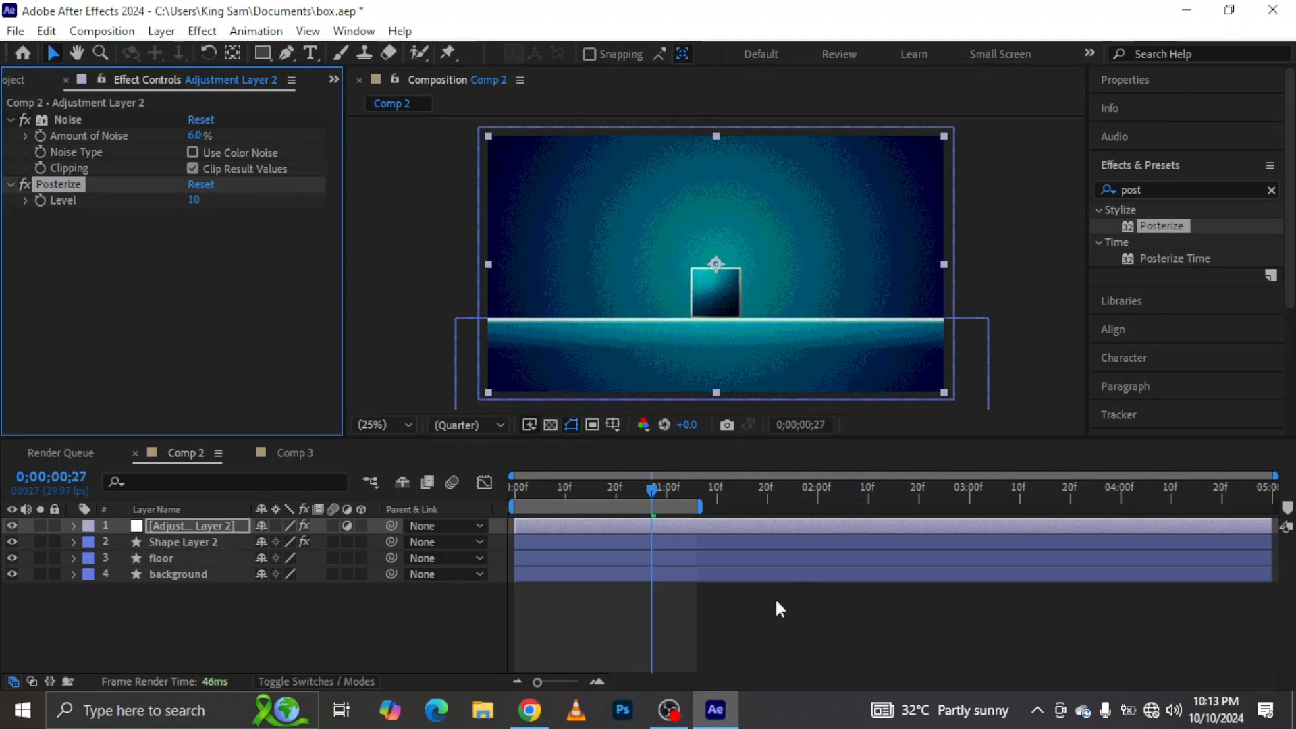
- Apply the Glow effect to the adjustment layer with a radius of 500 and an intensity of 2
{"action": "key", "text": "ctrl+a"}
{"action": "type", "text": "glow"}
{"action": "left_click_drag", "start_coordinate": [1169, 306], "coordinate": [647, 388]}
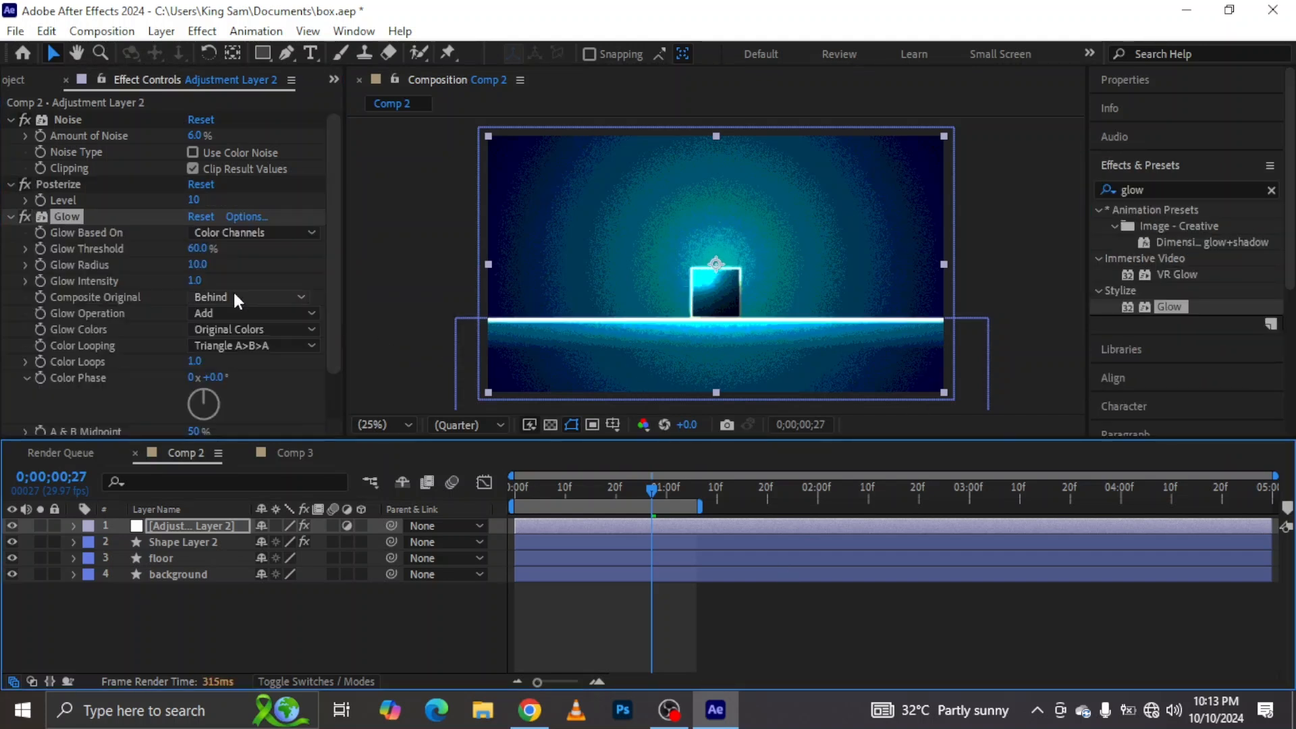
{"action": "left_click", "coordinate": [195, 265]}
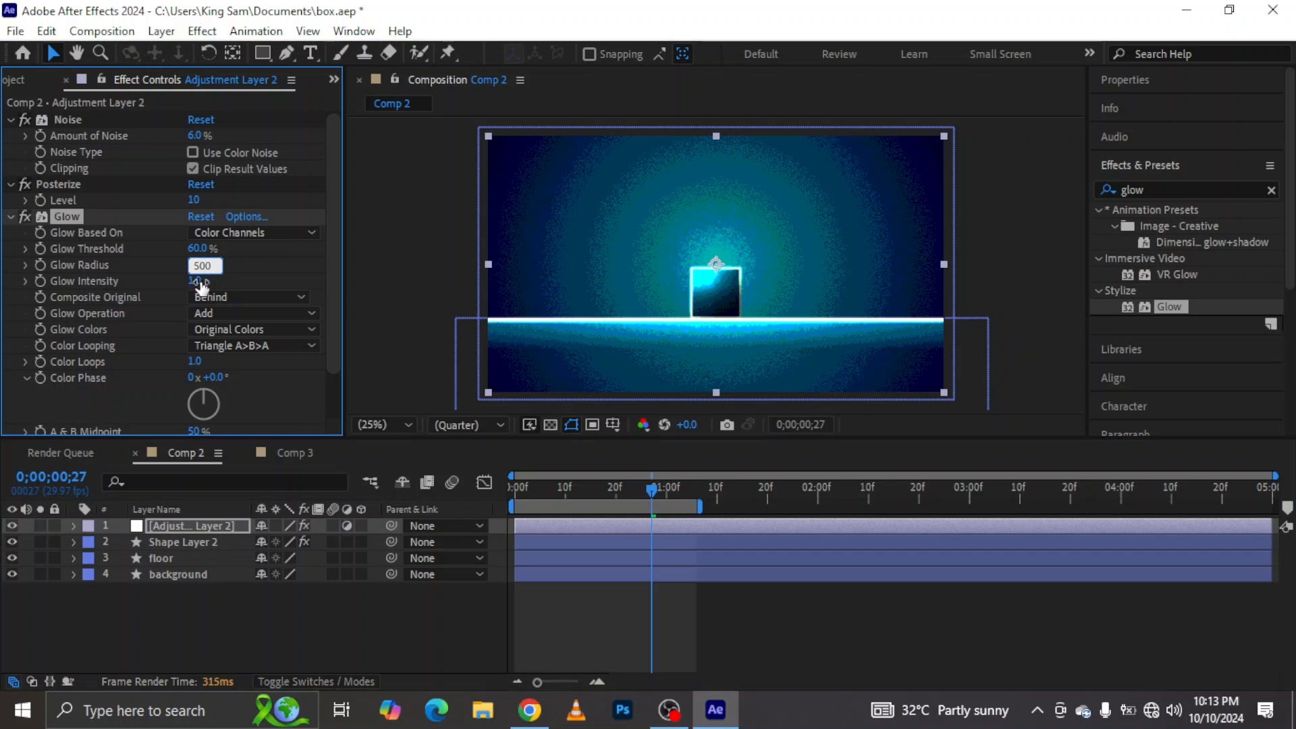
{"action": "type", "text": "2"}
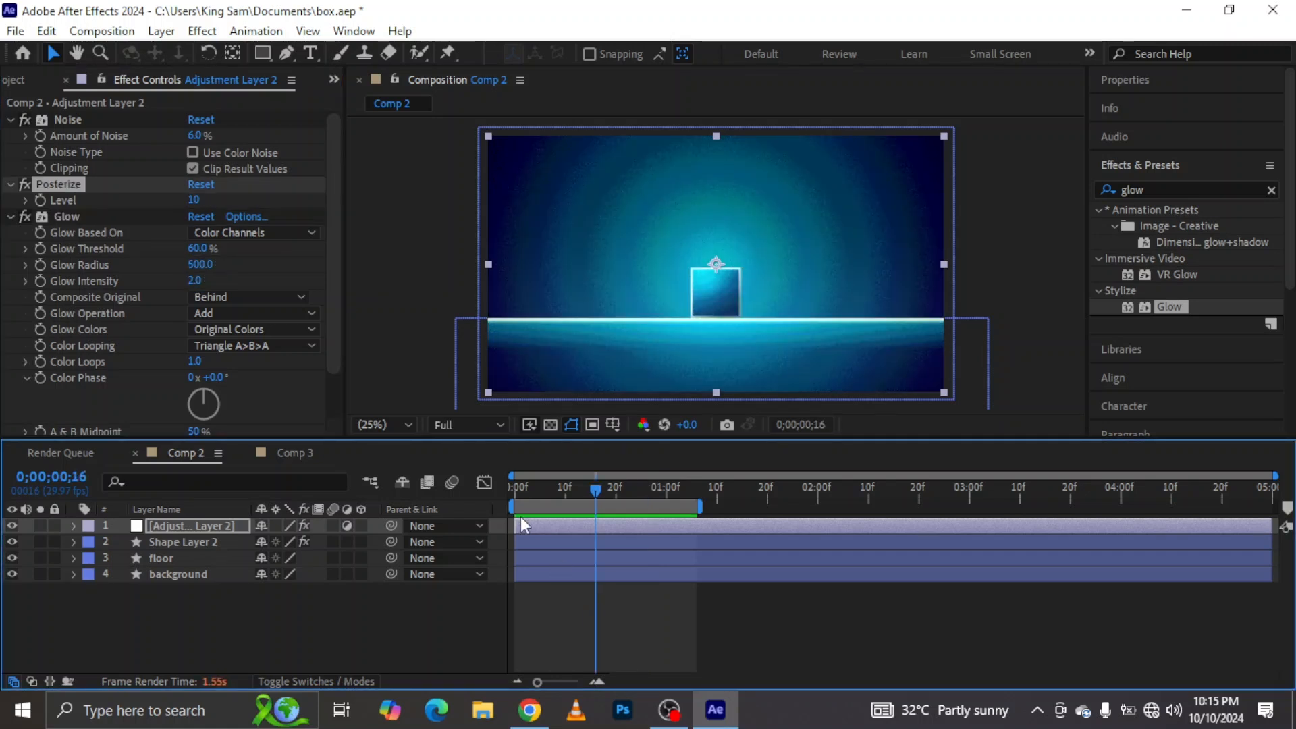
- Set the Posterize level on the adjustment layer to 15
{"action": "left_click", "coordinate": [192, 200]}
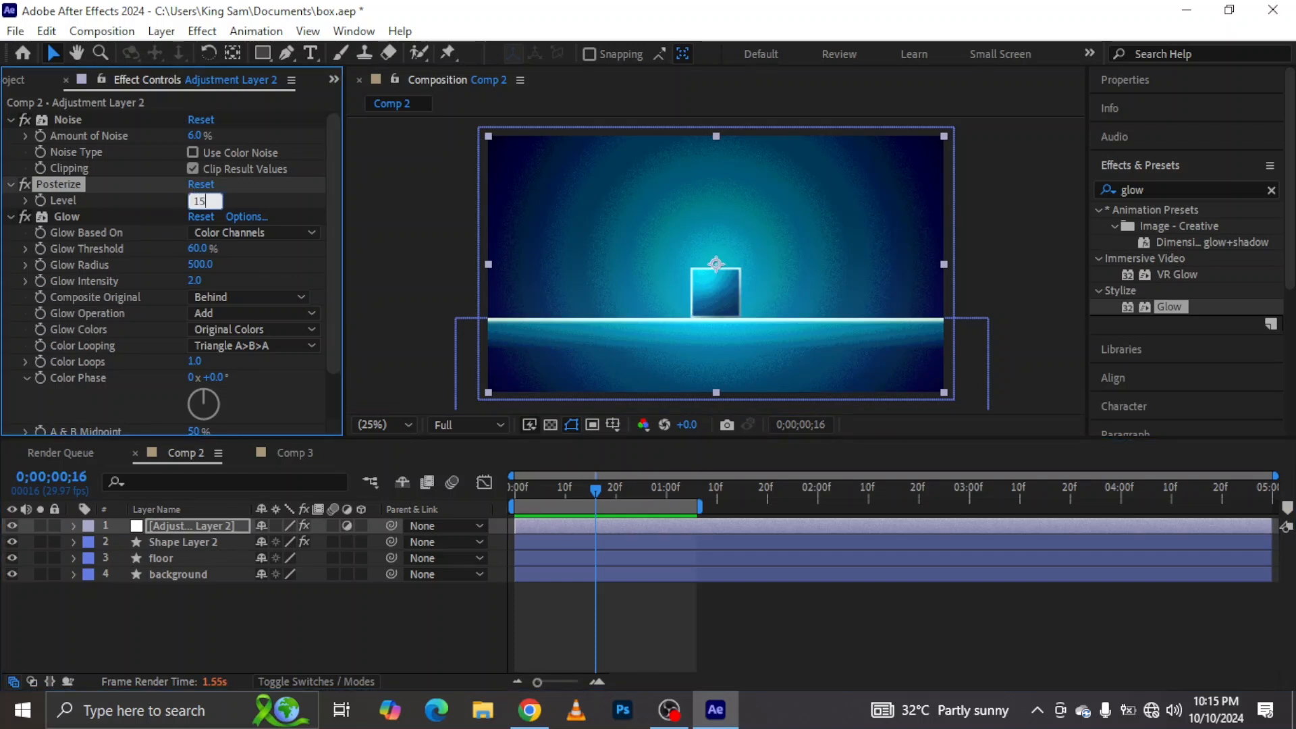